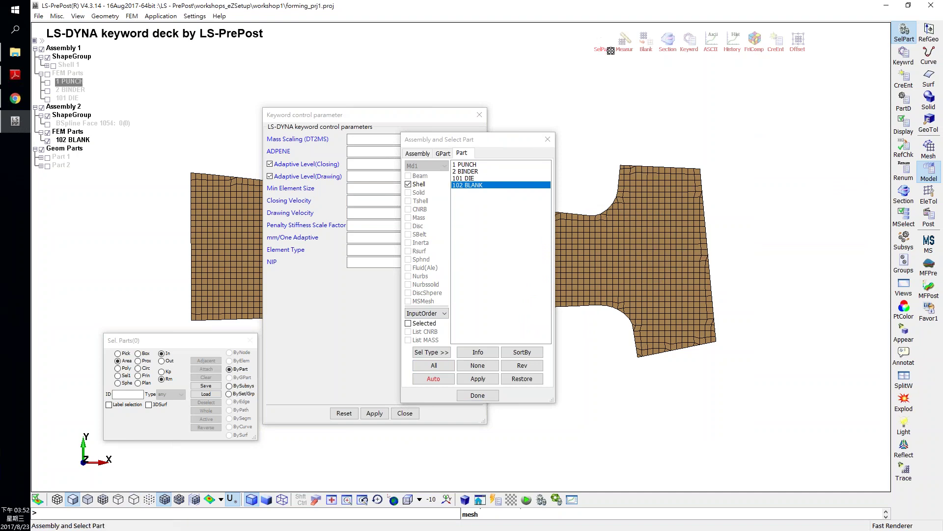
# - Show the punch and binder parts together with the blank, keeping the die hidden
pyautogui.click(48, 81)
pyautogui.click(48, 90)
pyautogui.click(48, 98)
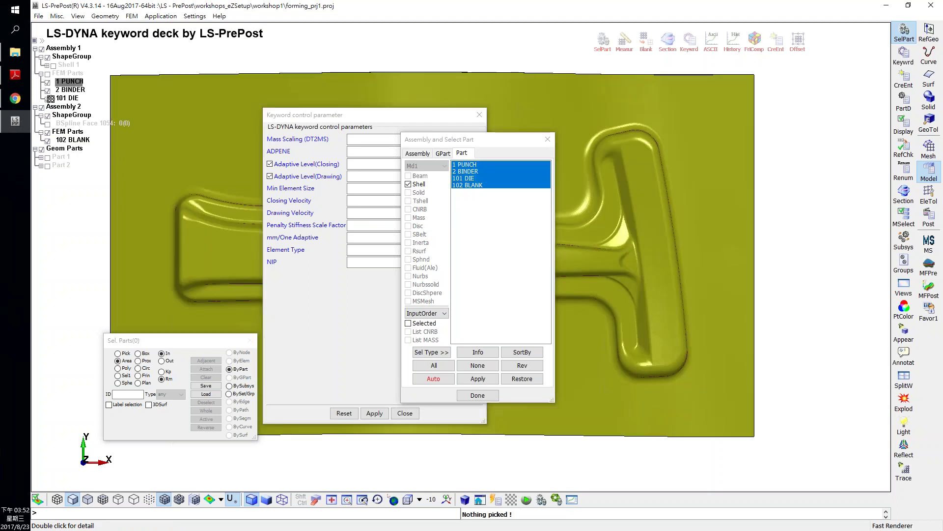
pyautogui.click(47, 99)
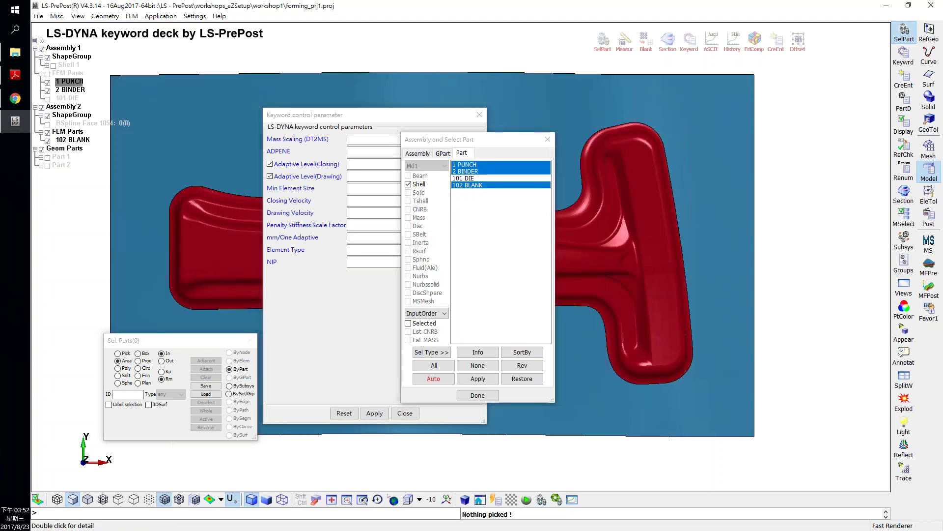
# - Display the tool meshes with element edges, examine the punch mesh around its radii, and close the part selection
pyautogui.click(149, 499)
pyautogui.click(149, 499)
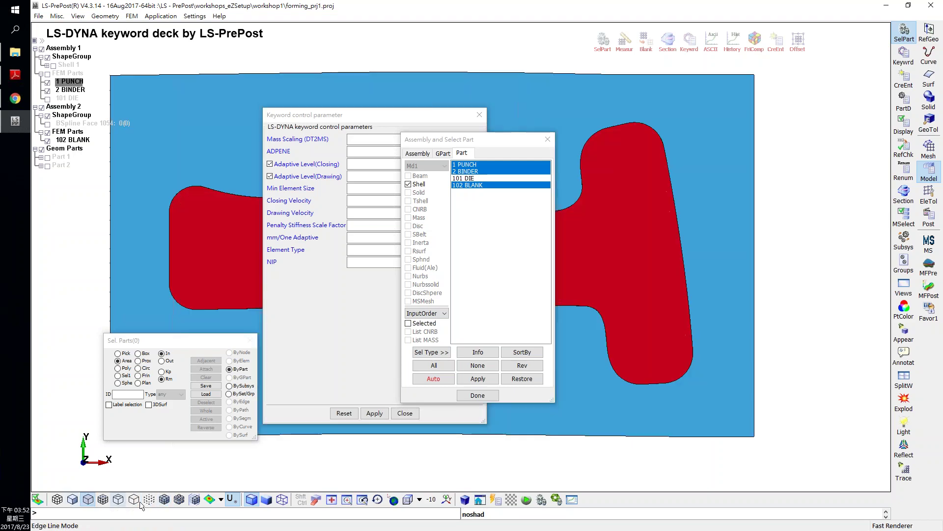
pyautogui.click(165, 500)
pyautogui.scroll(5, 667, 155)
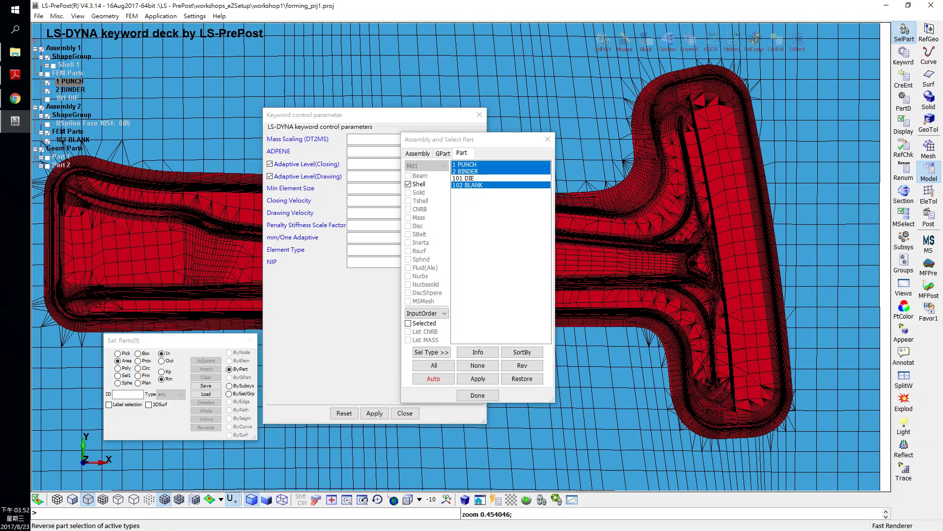
pyautogui.moveTo(570, 123); pyautogui.dragTo(667, 155, button='middle')
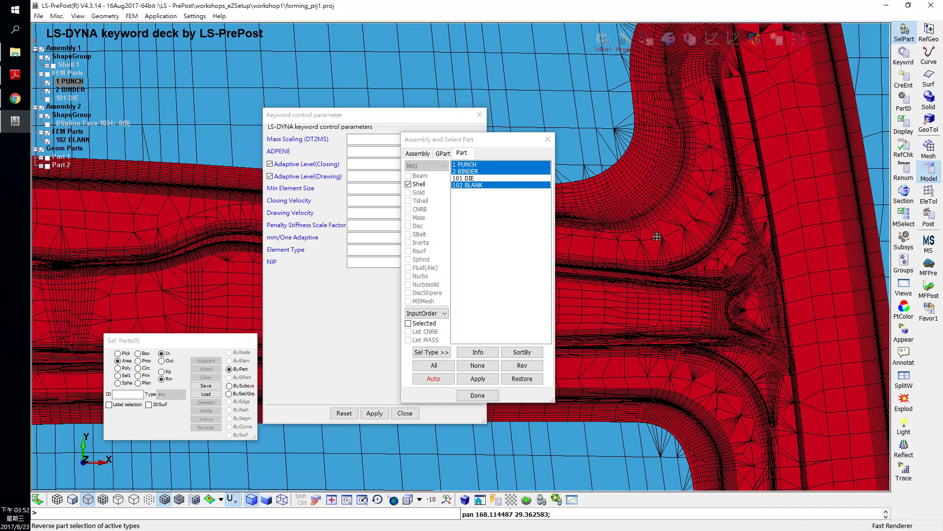
pyautogui.scroll(-5, 657, 237)
pyautogui.click(478, 395)
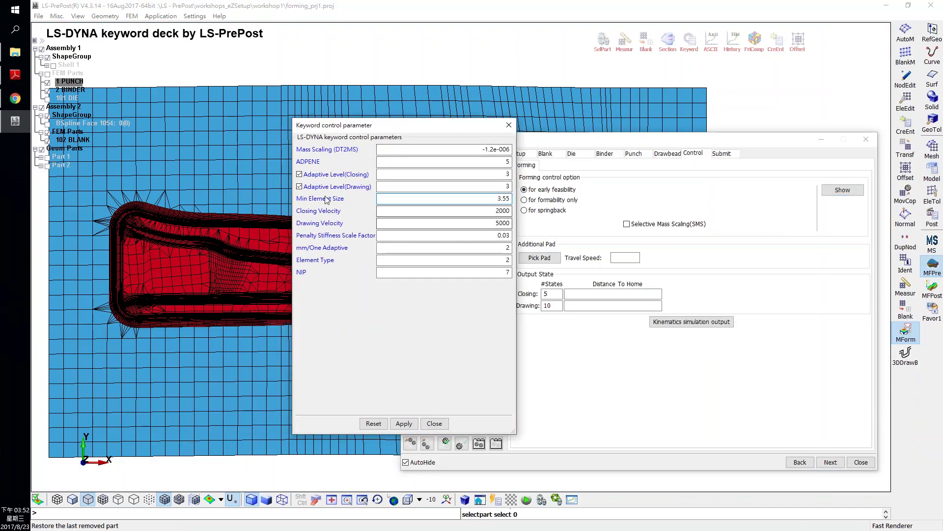
# - Set the Min Element Size keyword control parameter to 3
pyautogui.doubleClick(493, 198)
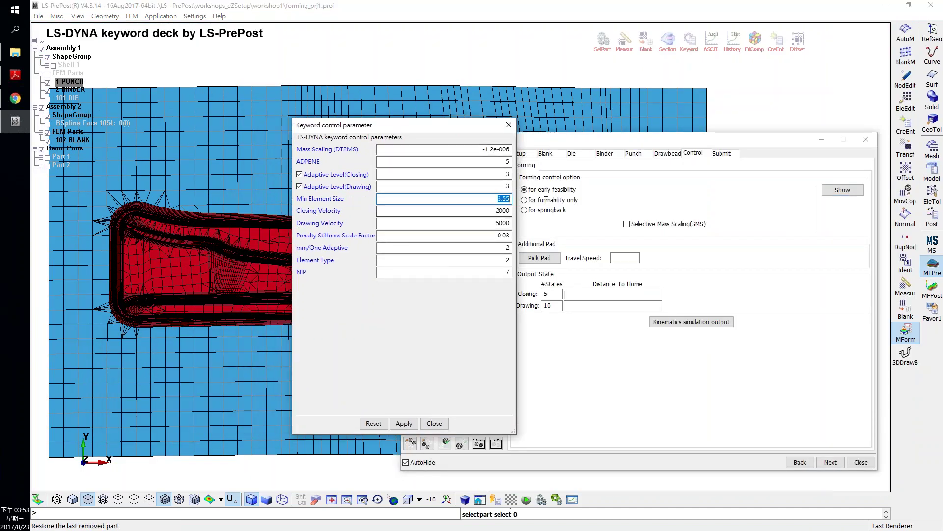
pyautogui.click(481, 198)
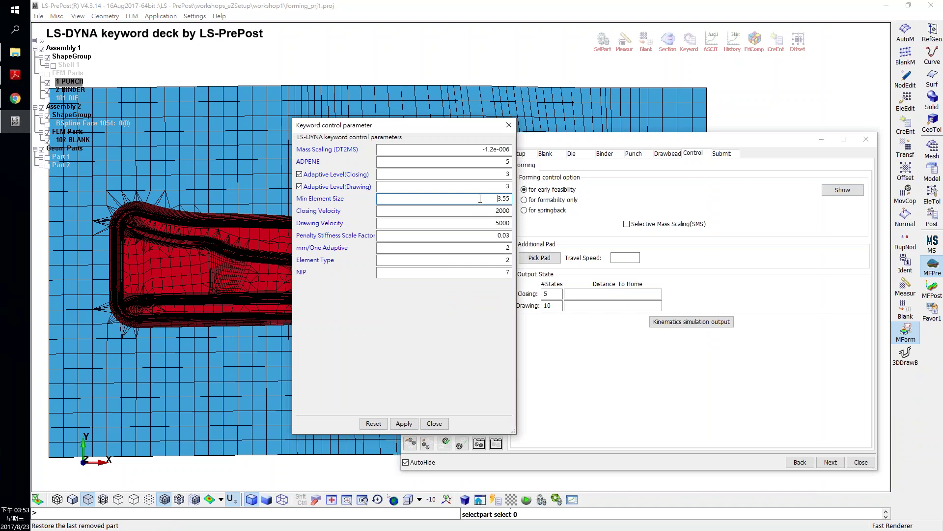
pyautogui.press('Delete')
pyautogui.press('Delete')
pyautogui.press('Delete')
pyautogui.press('Delete')
pyautogui.write('3')
pyautogui.click(503, 174)
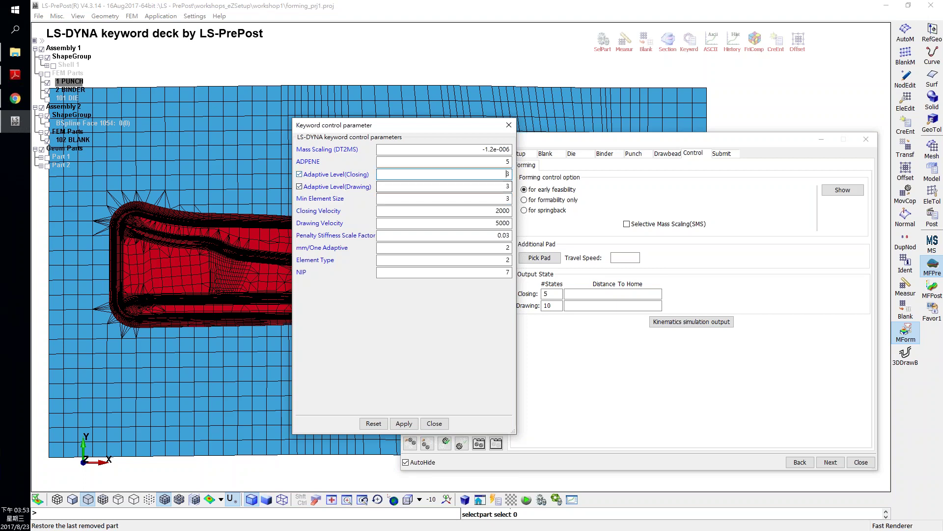
pyautogui.doubleClick(508, 161)
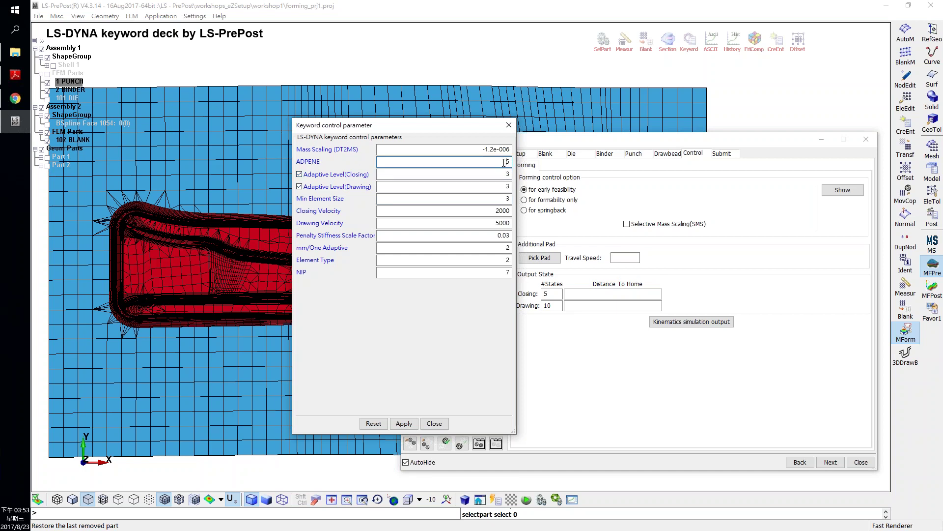
pyautogui.click(490, 178)
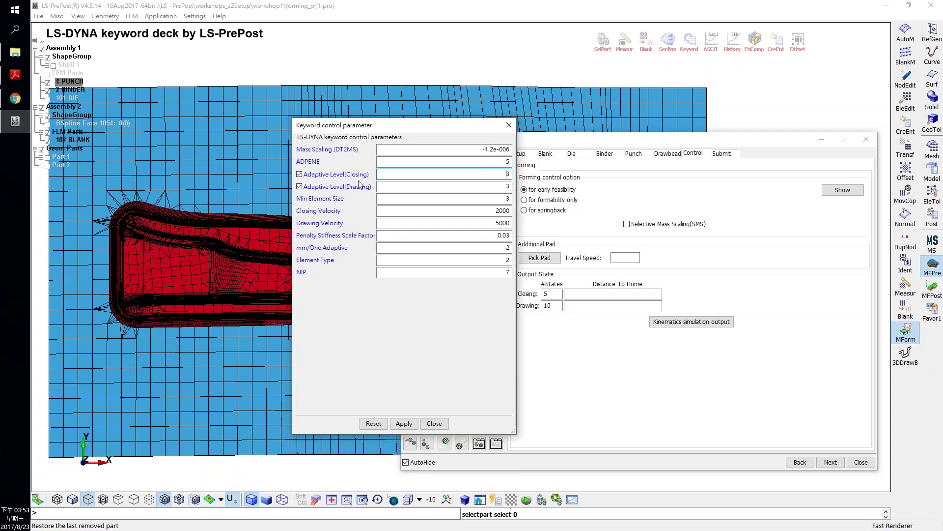
# - Show only the 102 BLANK part and examine the mesh along its narrow end
pyautogui.scroll(3, 171, 216)
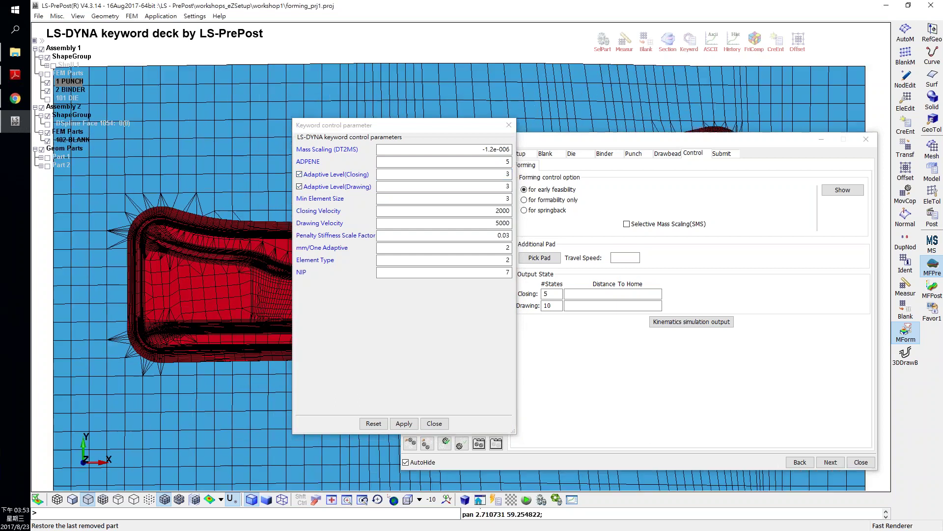
pyautogui.click(603, 41)
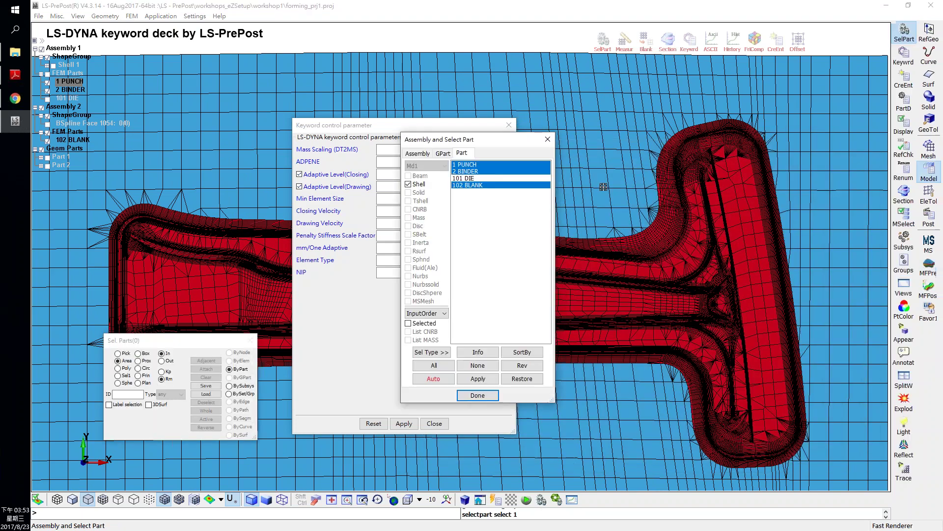
pyautogui.click(488, 189)
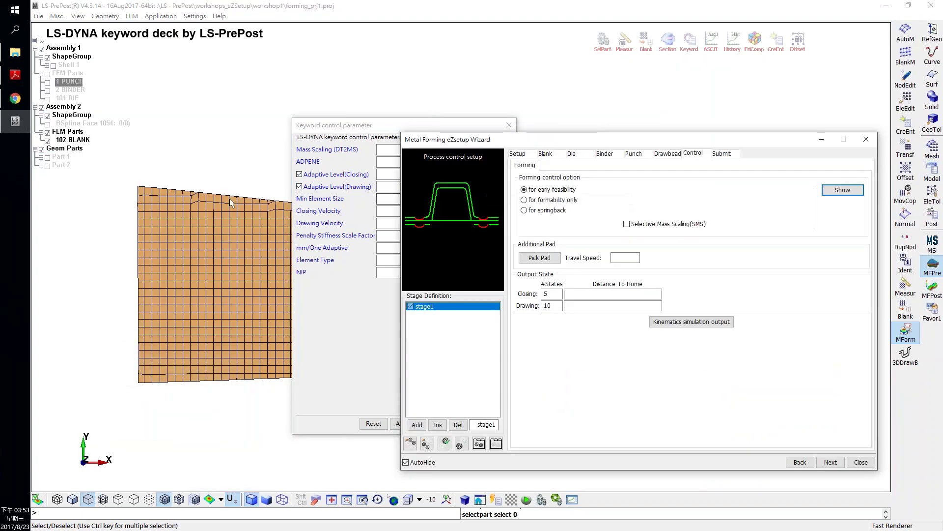
pyautogui.scroll(2, 163, 295)
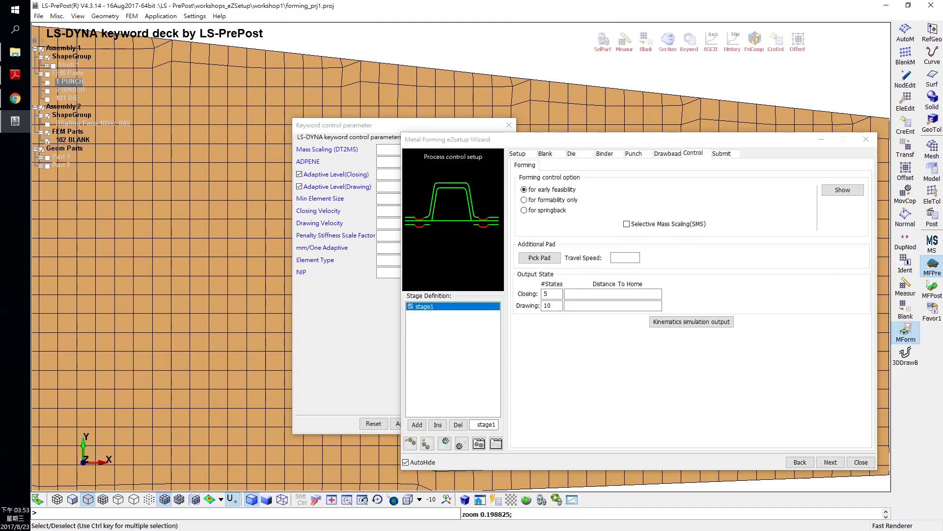
pyautogui.keyDown('shift'); pyautogui.moveTo(162, 295); pyautogui.dragTo(374, 275, button='middle'); pyautogui.keyUp('shift')
pyautogui.scroll(1, 200, 227)
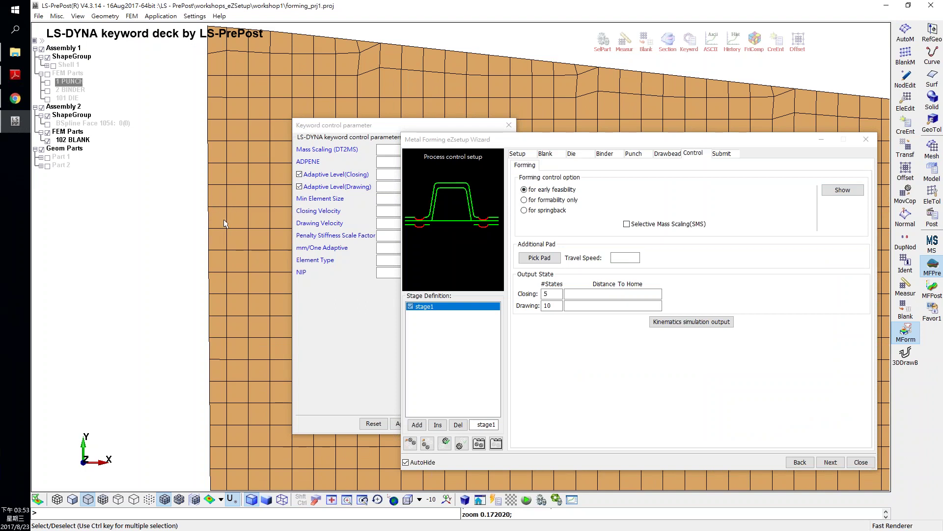
# - Examine the blank's element size at its upper corner and along its edge, with the keyword control parameters kept in view
pyautogui.moveTo(394, 129); pyautogui.dragTo(455, 136)
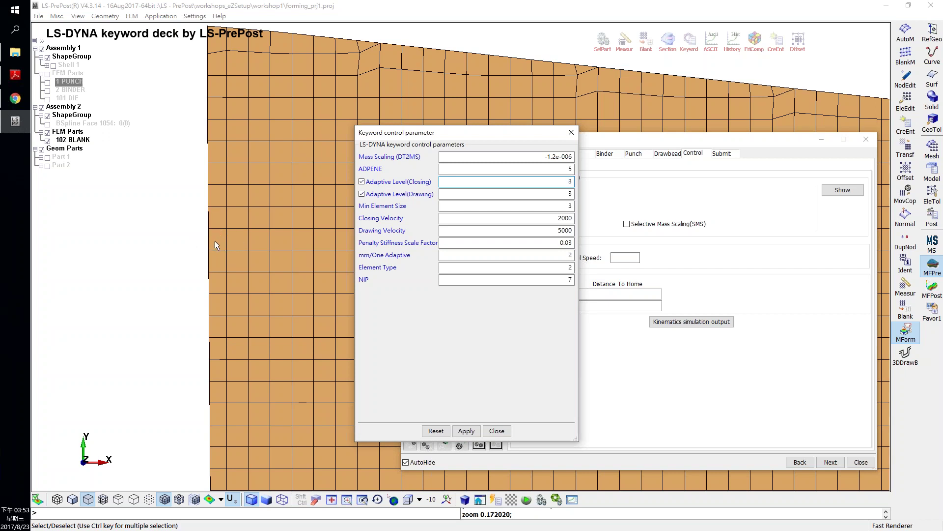
pyautogui.keyDown('shift'); pyautogui.moveTo(214, 240); pyautogui.dragTo(152, 314, button='middle'); pyautogui.keyUp('shift')
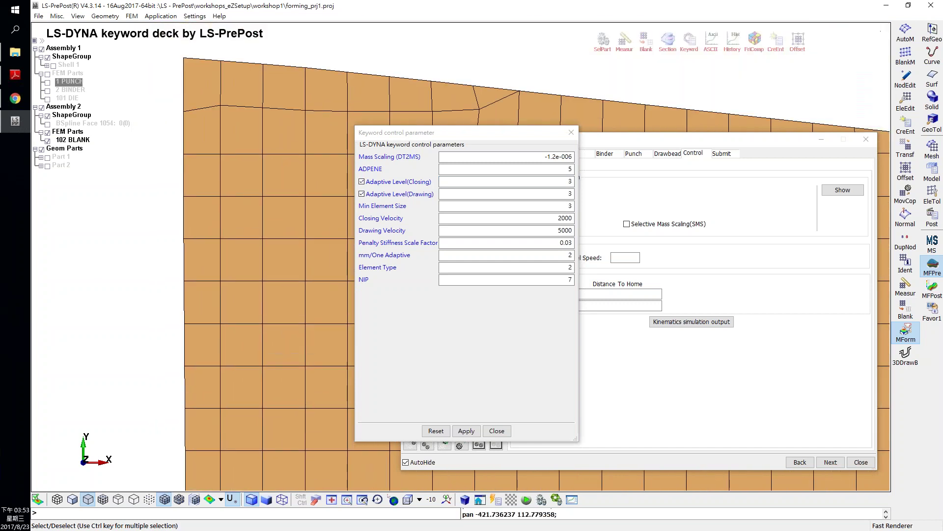
pyautogui.keyDown('shift'); pyautogui.moveTo(231, 229); pyautogui.dragTo(294, 484, button='middle'); pyautogui.keyUp('shift')
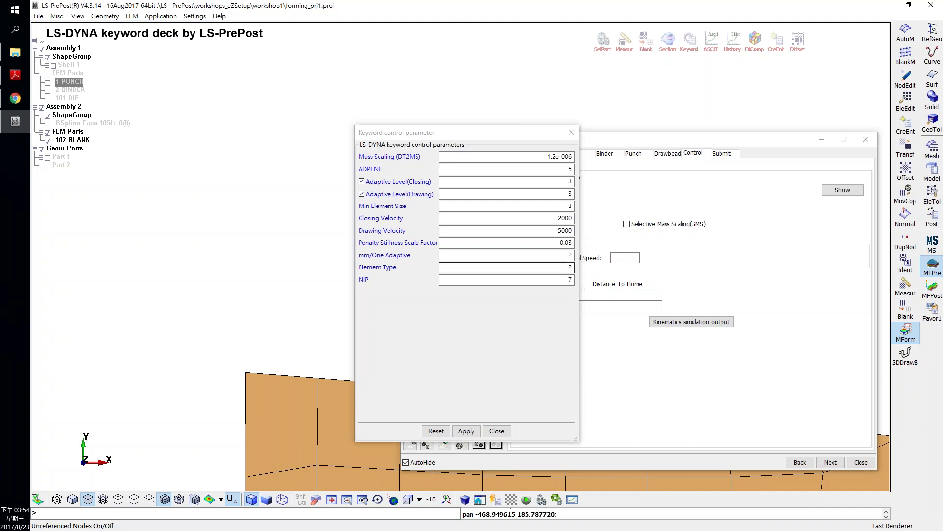
pyautogui.doubleClick(570, 205)
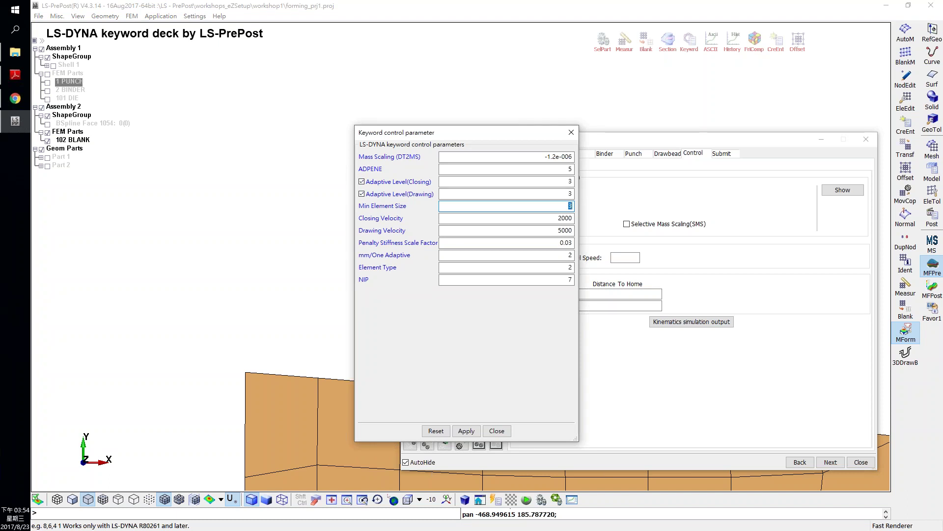
pyautogui.scroll(-3, 295, 344)
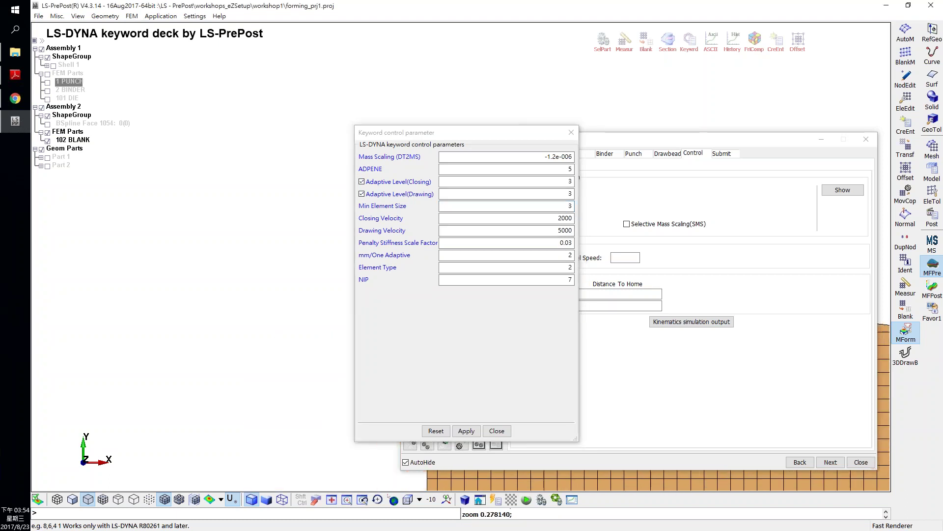
pyautogui.scroll(5, 136, 289)
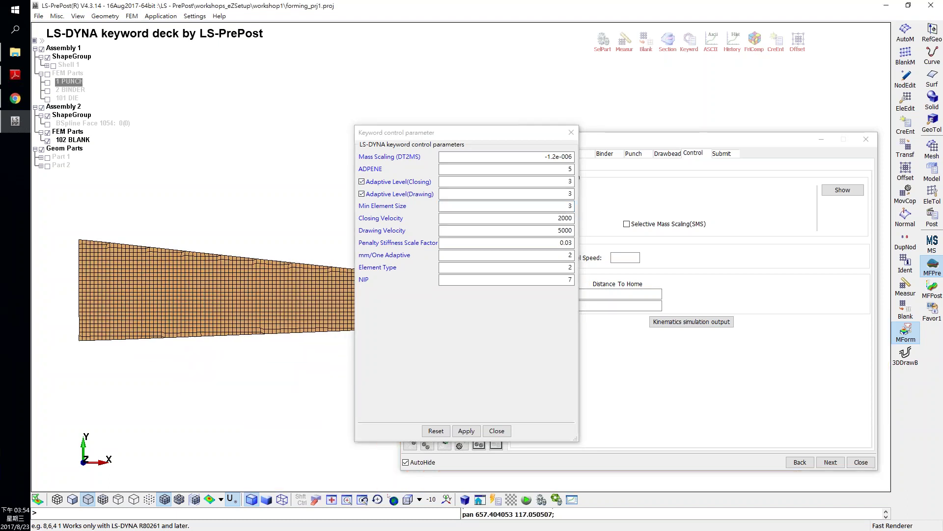
pyautogui.moveTo(136, 289); pyautogui.dragTo(193, 285, button='middle')
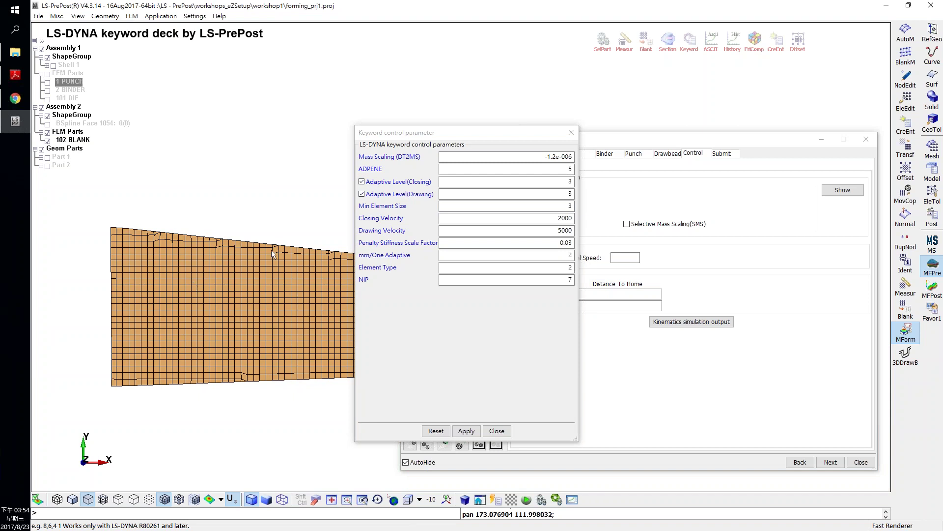
# - Review the adaptive levels for closing and drawing together with the minimum element size
pyautogui.doubleClick(568, 206)
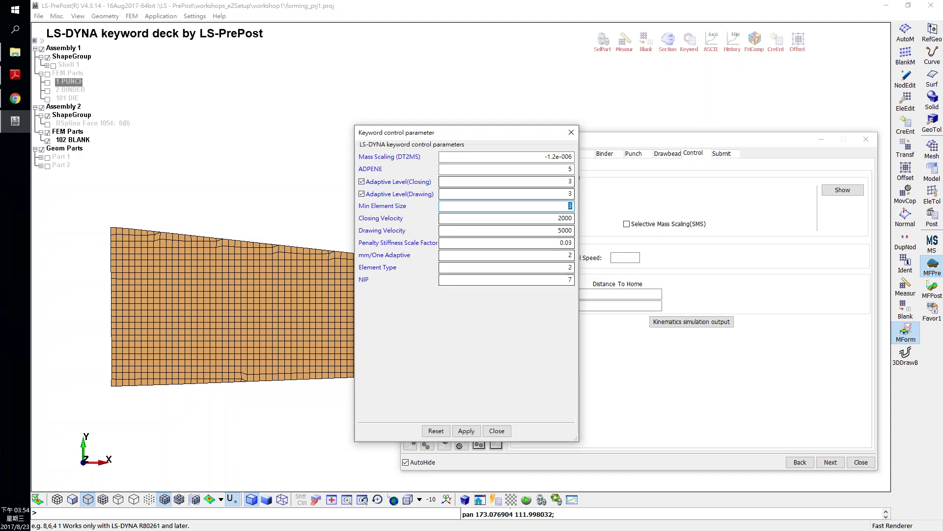
pyautogui.doubleClick(568, 182)
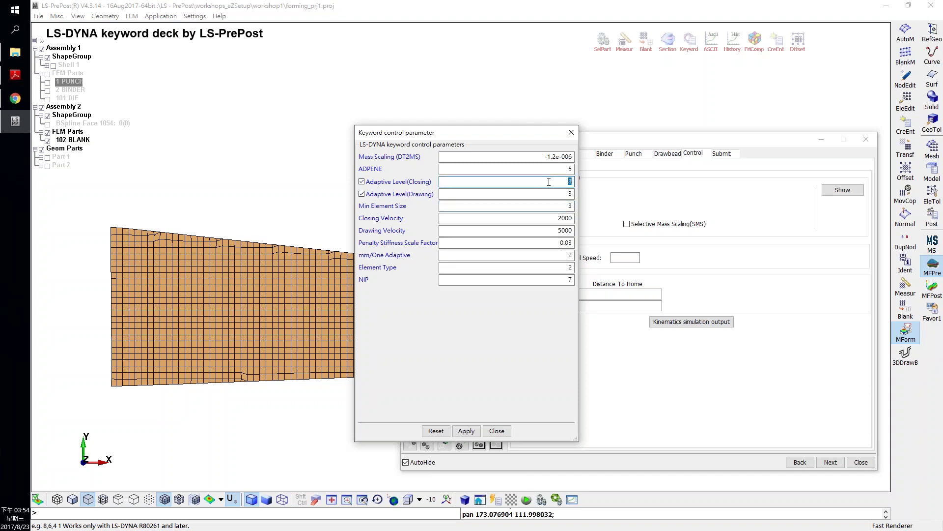
pyautogui.doubleClick(569, 193)
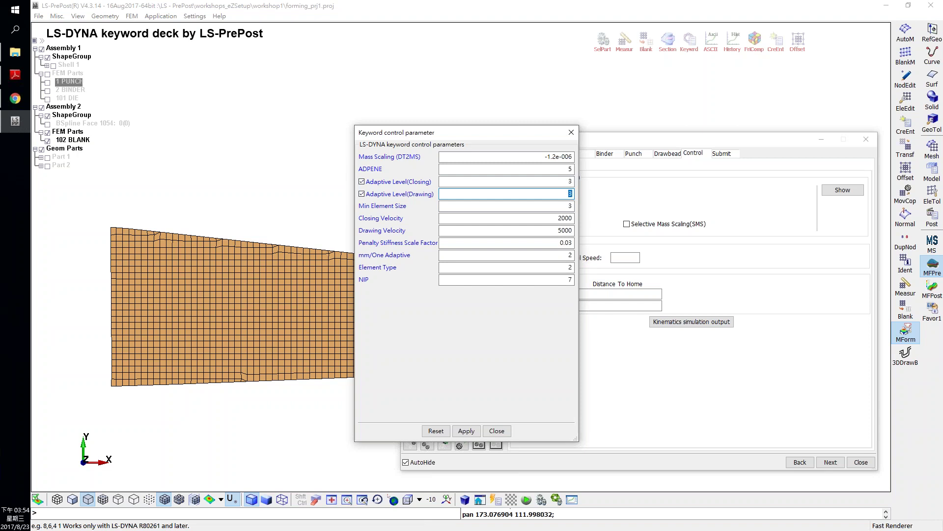
pyautogui.doubleClick(562, 208)
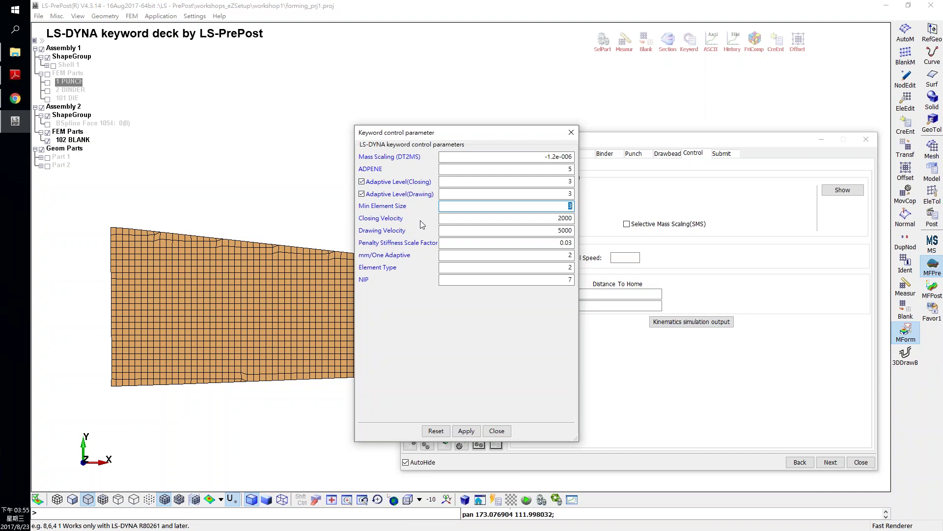
# - Compare the closing and drawing velocity parameters, and check the penalty stiffness scale factor
pyautogui.press('Tab')
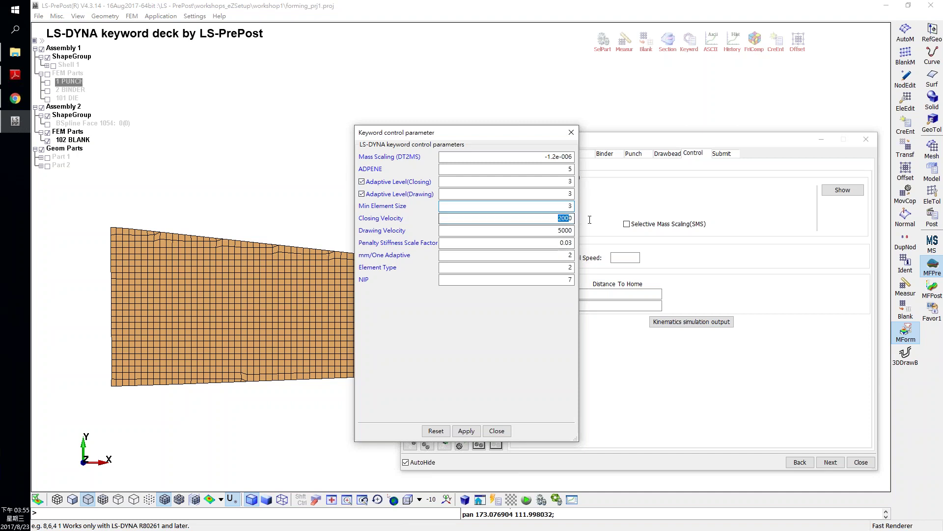
pyautogui.press('Tab')
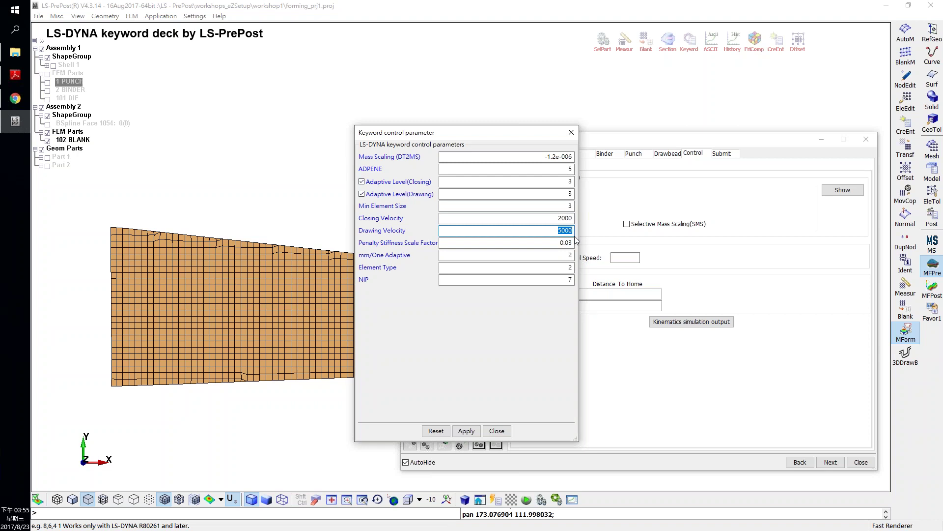
pyautogui.hotkey('shift', 'Tab')
pyautogui.press('Tab')
pyautogui.hotkey('shift', 'Tab')
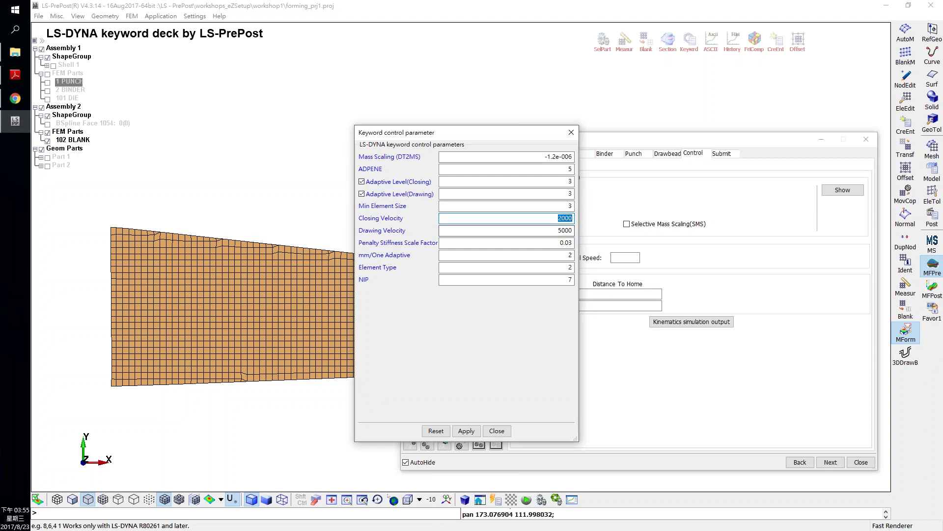
pyautogui.press('Tab')
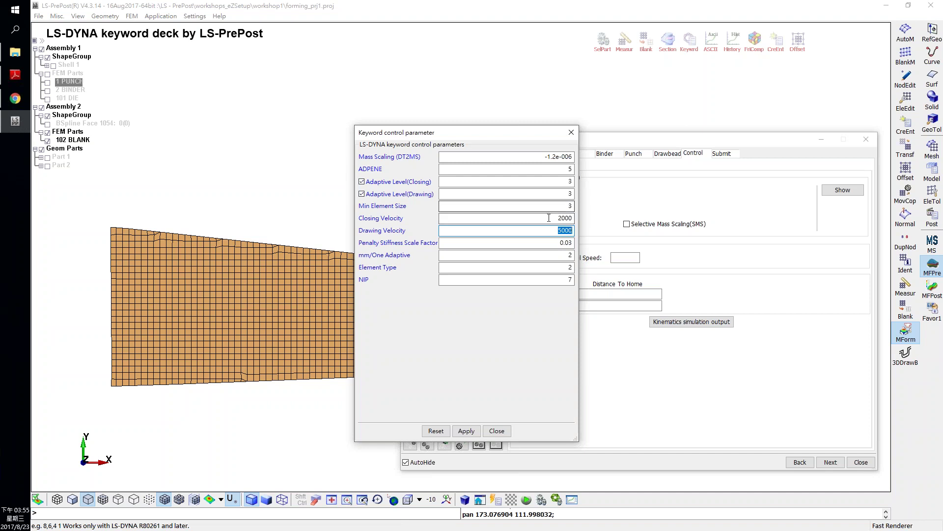
pyautogui.hotkey('shift', 'Tab')
pyautogui.press('Tab')
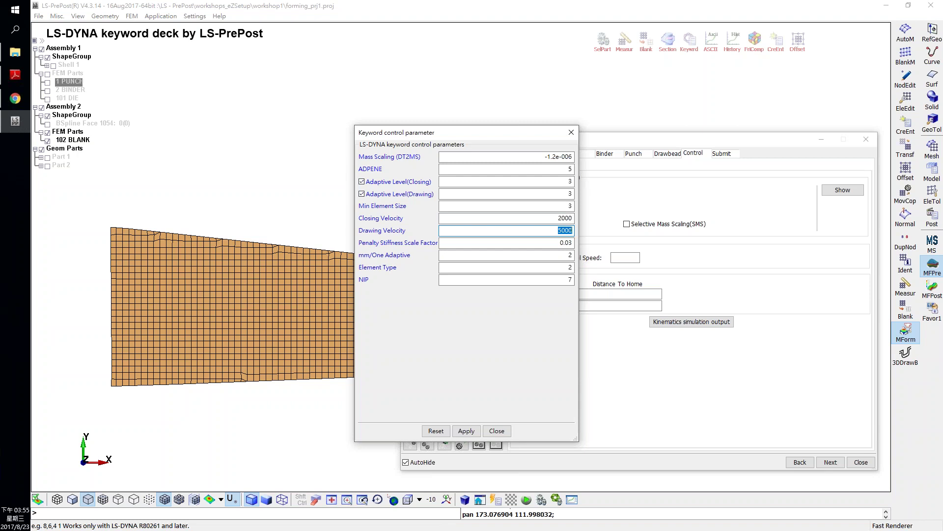
pyautogui.hotkey('shift', 'Tab')
pyautogui.press('Tab')
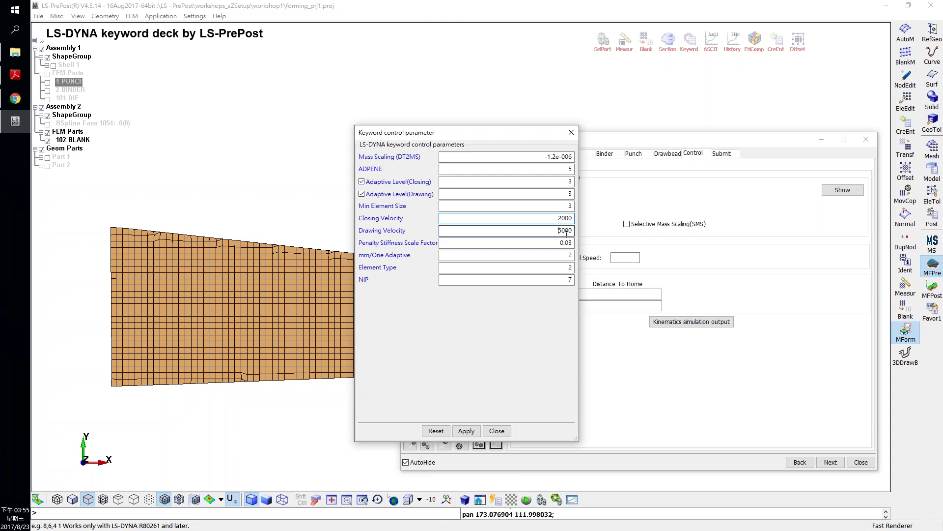
pyautogui.hotkey('shift', 'Tab')
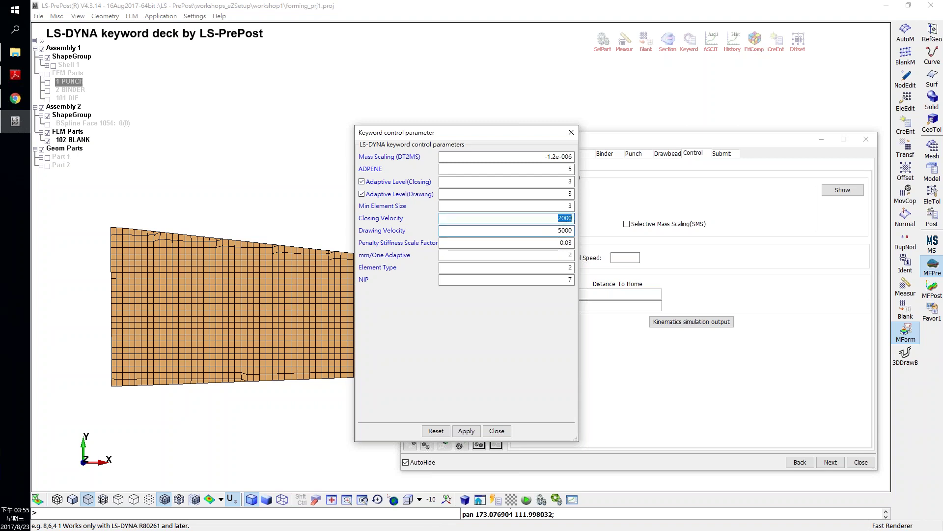
pyautogui.click(469, 245)
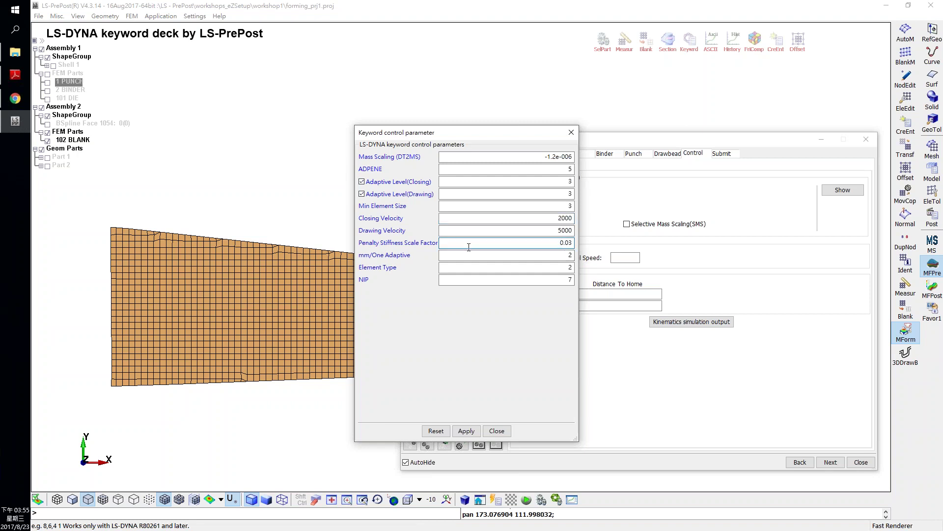
# - Set the penalty stiffness scale factor to 0.01 and apply the keyword control parameters
pyautogui.doubleClick(575, 244)
pyautogui.write('0')
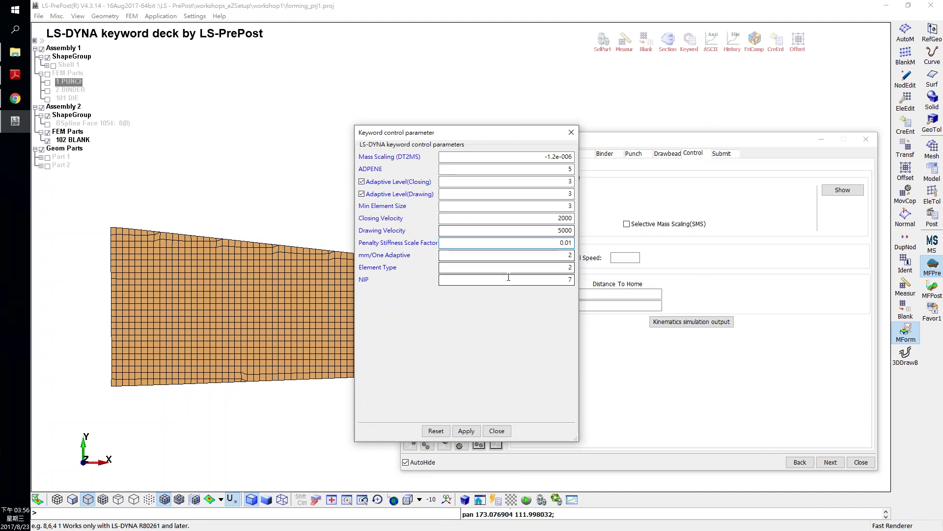
pyautogui.moveTo(408, 132); pyautogui.dragTo(371, 122)
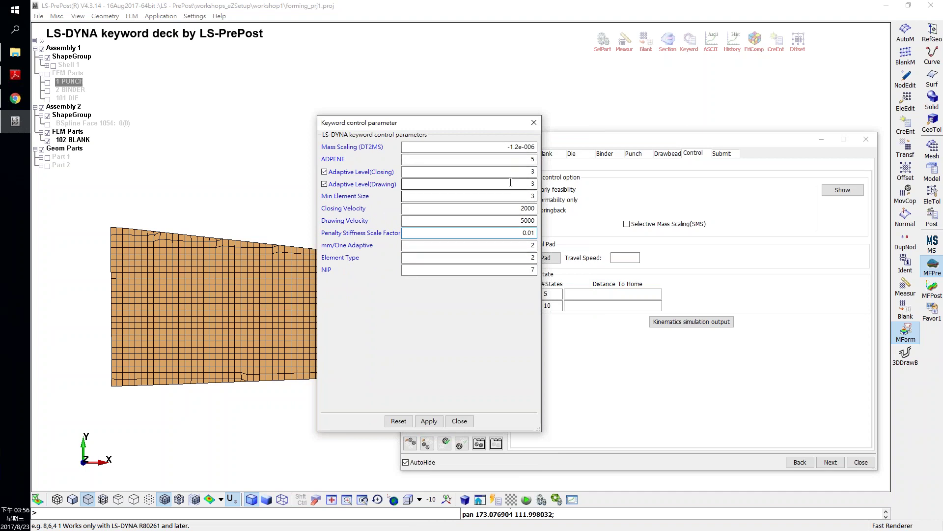
pyautogui.doubleClick(530, 197)
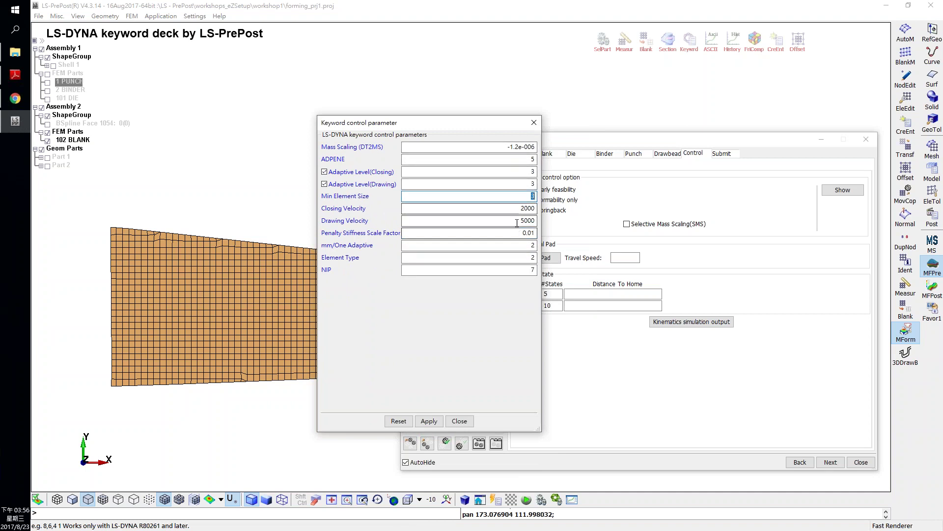
pyautogui.click(426, 422)
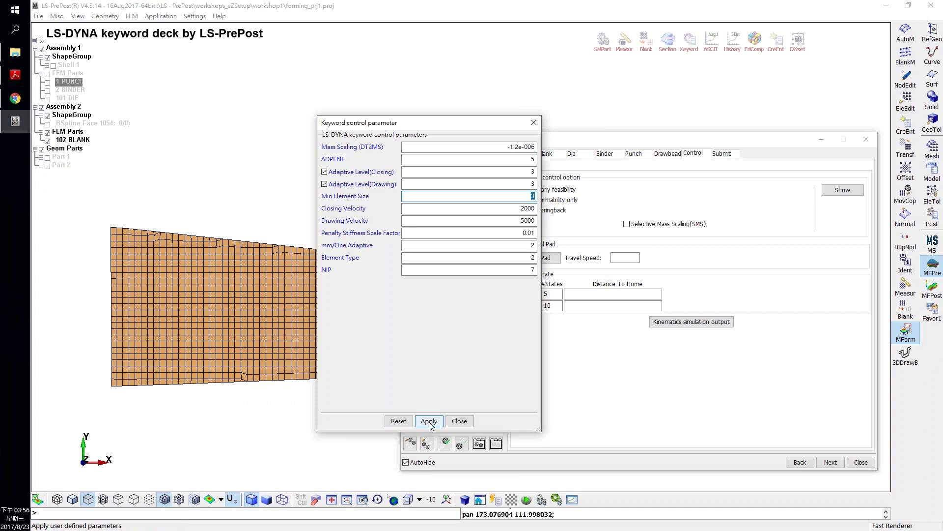
# - Reopen the keyword control parameters and review the mass scaling (DT2MS) value
pyautogui.click(831, 192)
pyautogui.click(493, 152)
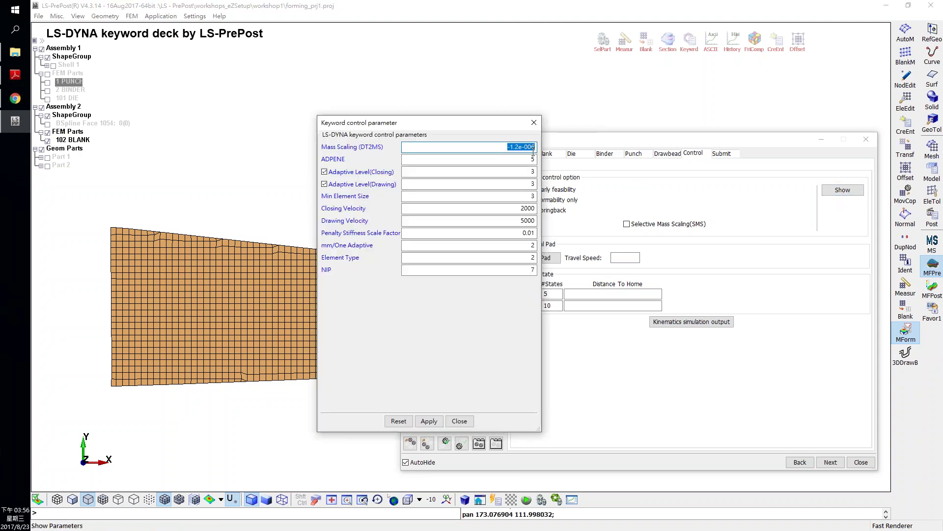
pyautogui.doubleClick(493, 152)
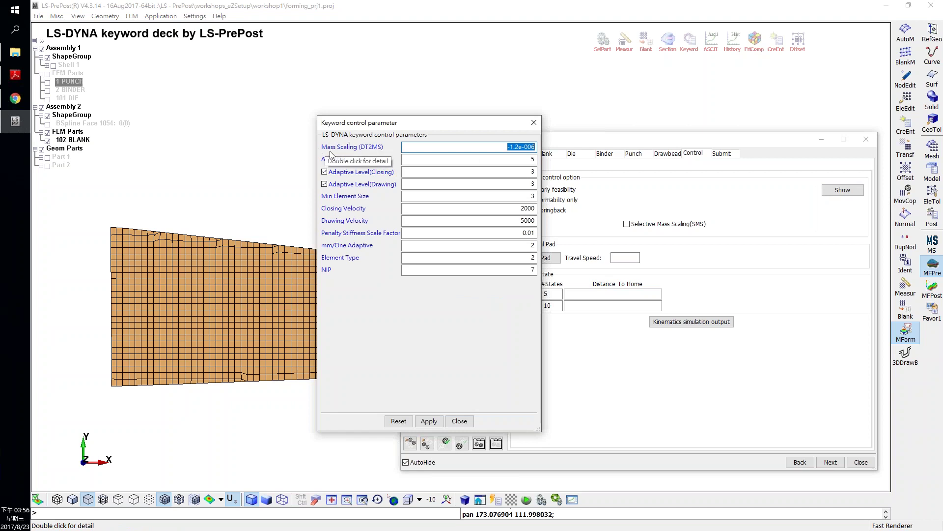
pyautogui.click(427, 421)
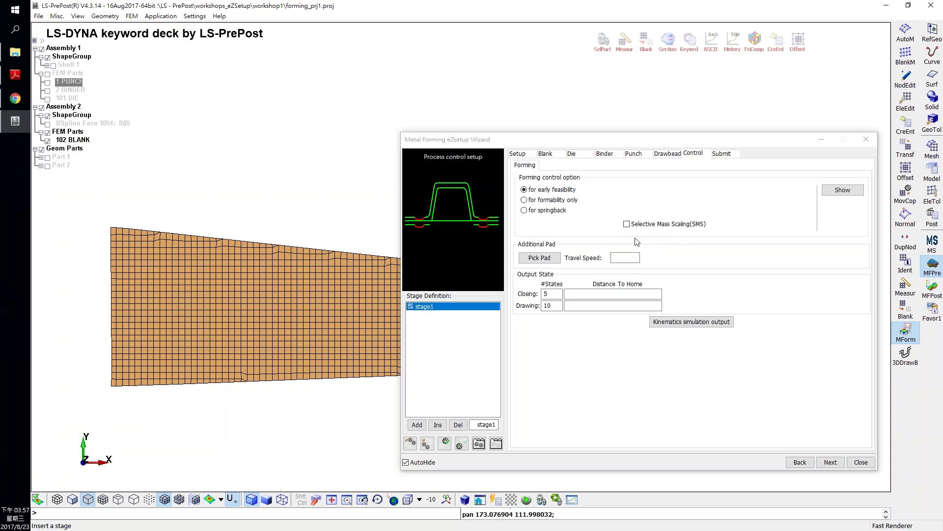
# - Enable Selective Mass Scaling (SMS) and reapply the keyword control parameters
pyautogui.click(628, 224)
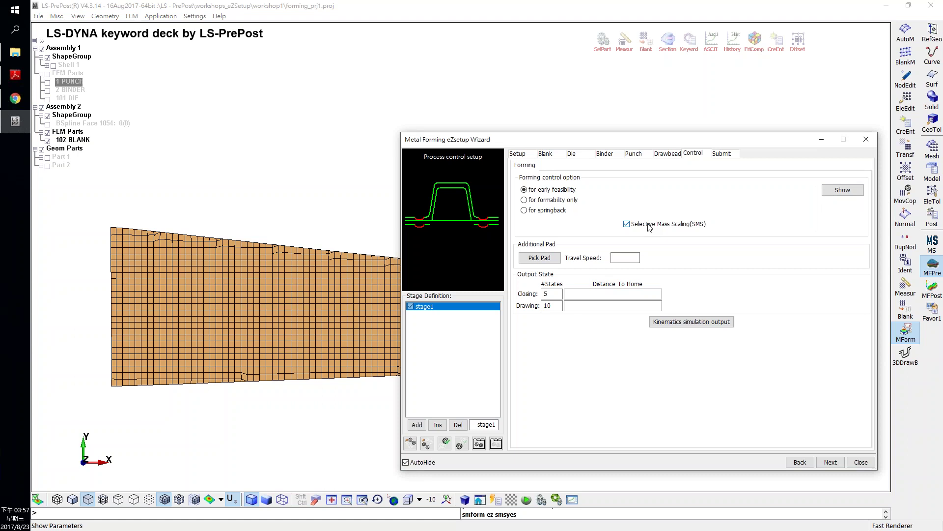
pyautogui.click(842, 190)
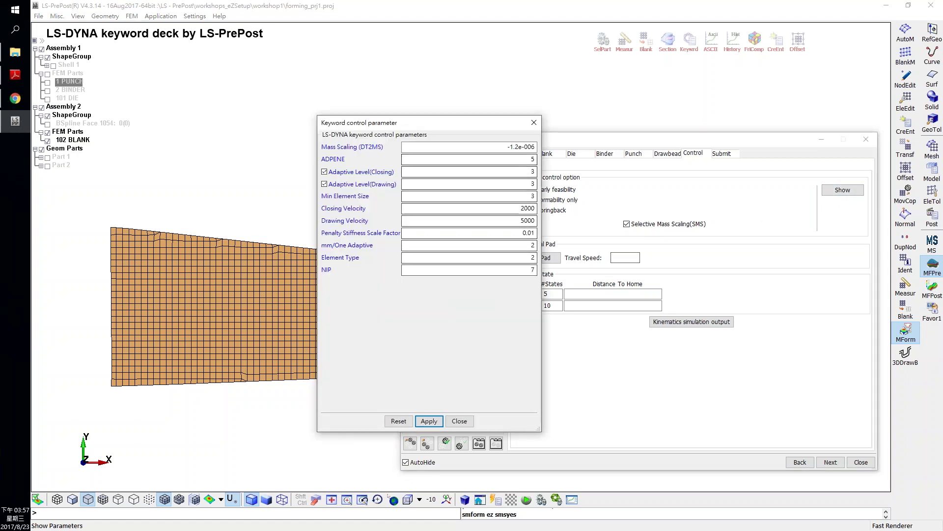
pyautogui.click(429, 422)
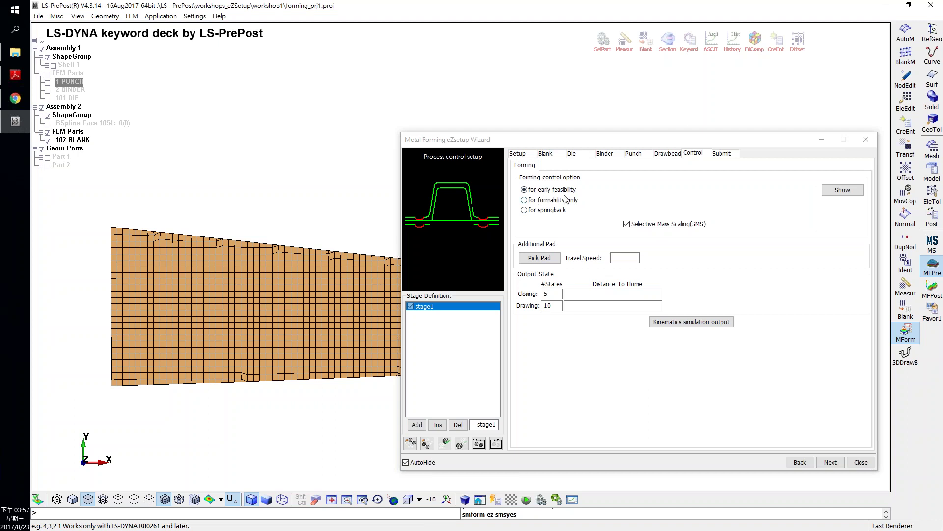
# - Switch the forming control option to formability only and review its keyword control parameters
pyautogui.click(549, 204)
pyautogui.click(549, 204)
pyautogui.click(842, 190)
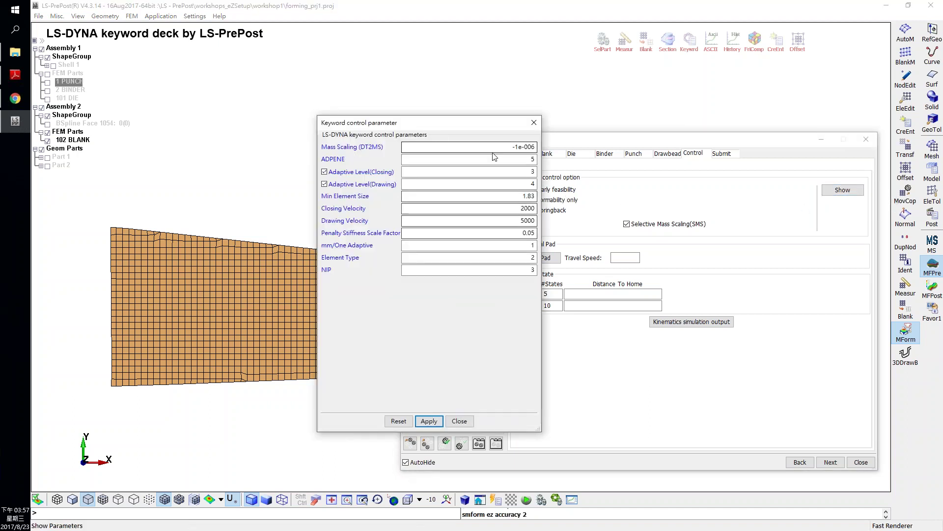
pyautogui.click(534, 122)
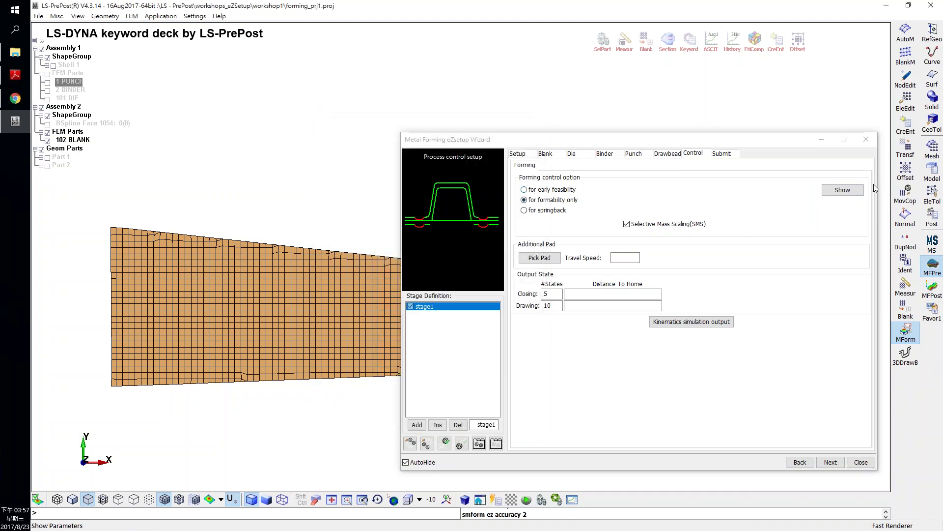
# - Select early feasibility as the forming control option and apply its keyword control parameters
pyautogui.click(564, 191)
pyautogui.click(842, 190)
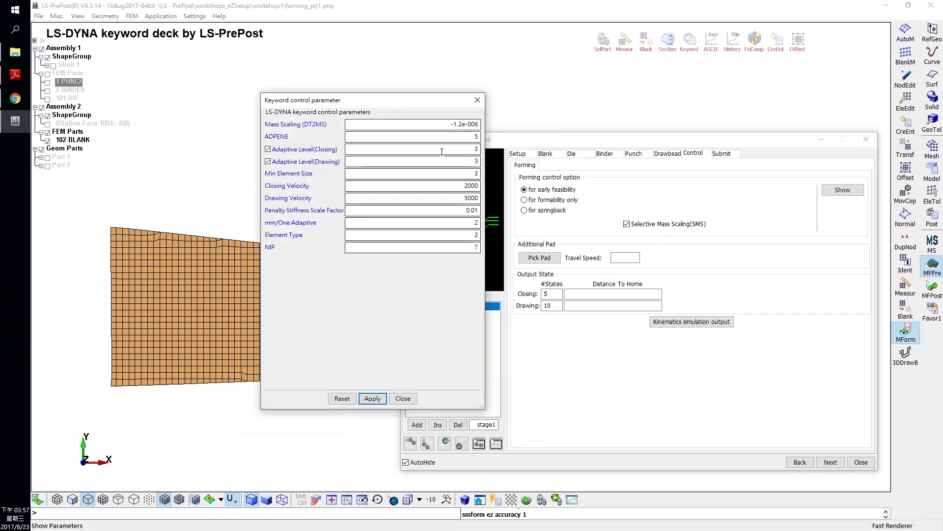
pyautogui.click(372, 398)
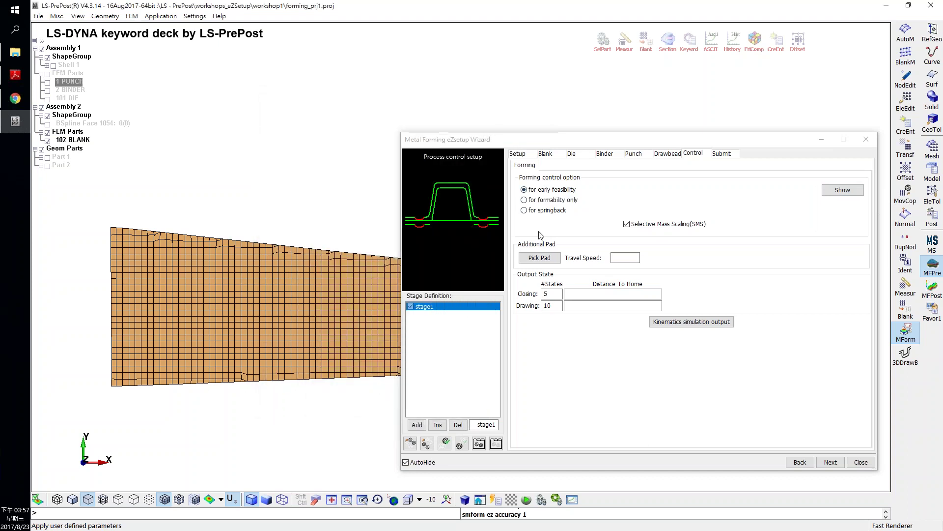
# - Set the output states to 10 for closing and 20 for drawing, and check the keyword control parameters
pyautogui.moveTo(565, 140); pyautogui.dragTo(480, 133)
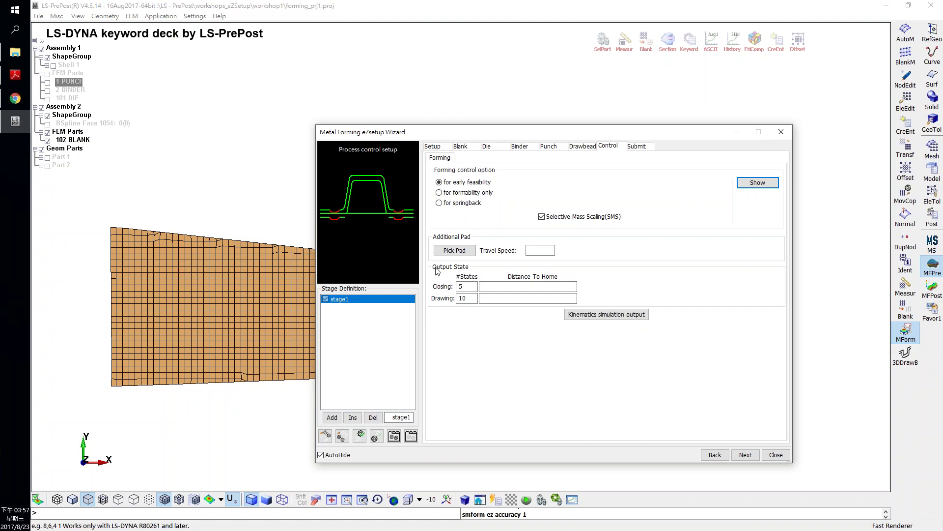
pyautogui.click(466, 286)
pyautogui.press('Tab')
pyautogui.write('20')
pyautogui.hotkey('shift', 'Tab')
pyautogui.press('Tab')
pyautogui.click(764, 187)
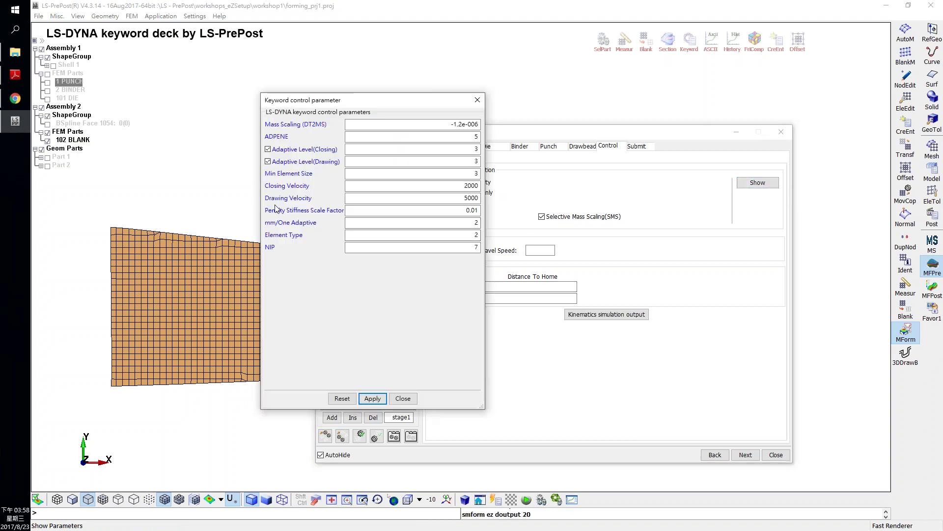
pyautogui.click(477, 100)
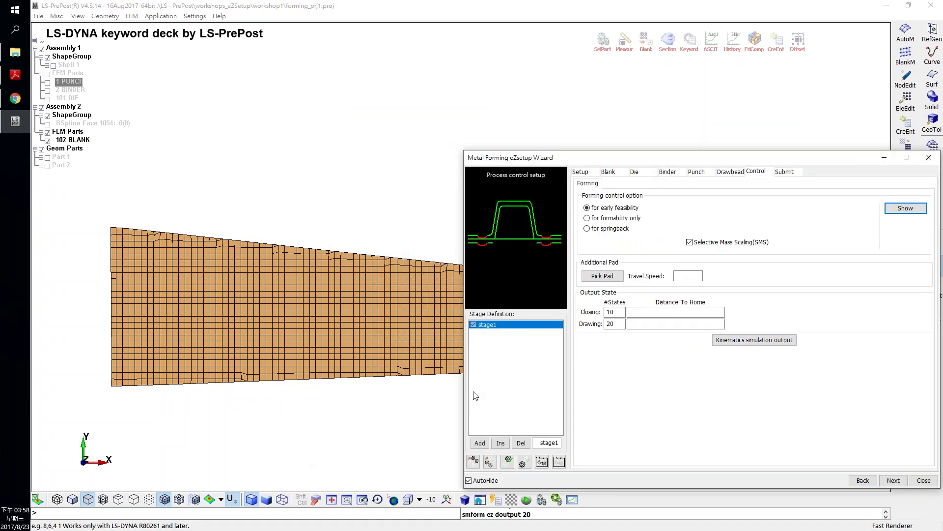
# - View the model from the side in the XZ plane and show the punch, binder, die and blank parts
pyautogui.click(419, 499)
pyautogui.click(440, 439)
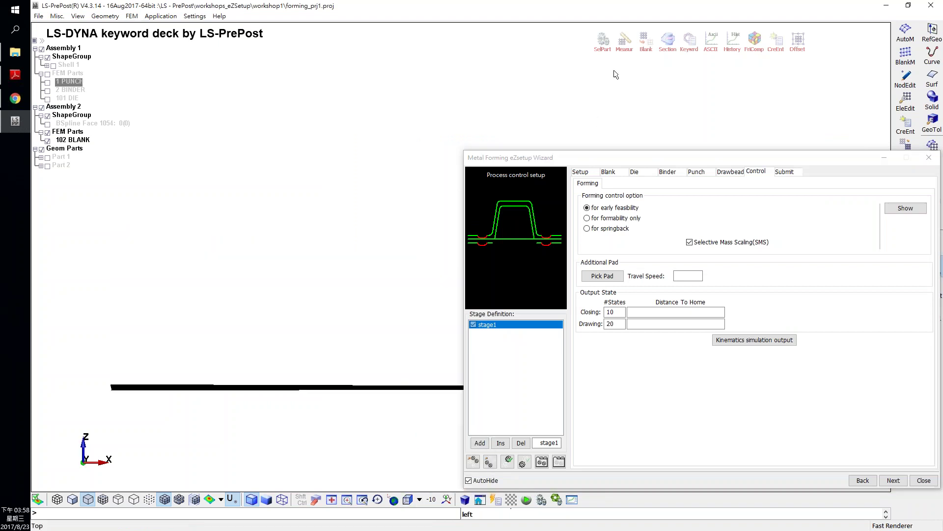
pyautogui.click(603, 40)
pyautogui.click(496, 383)
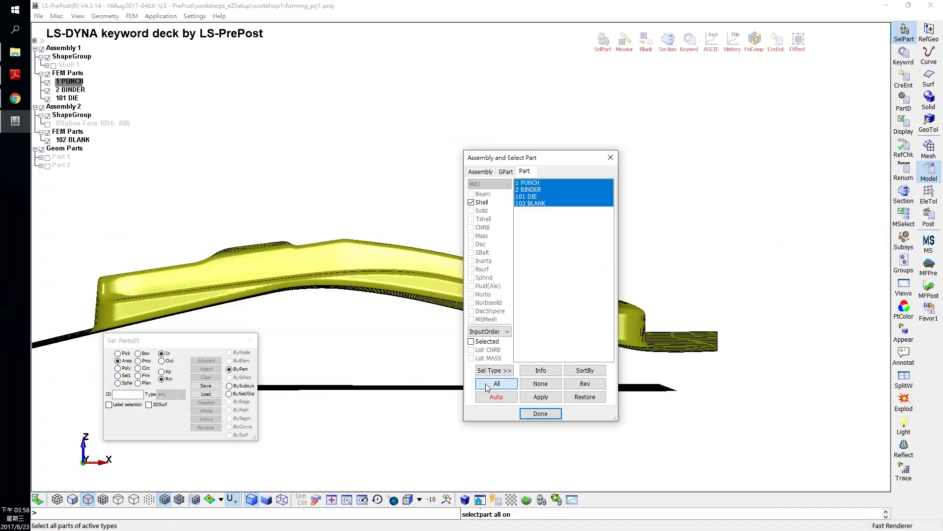
pyautogui.click(529, 413)
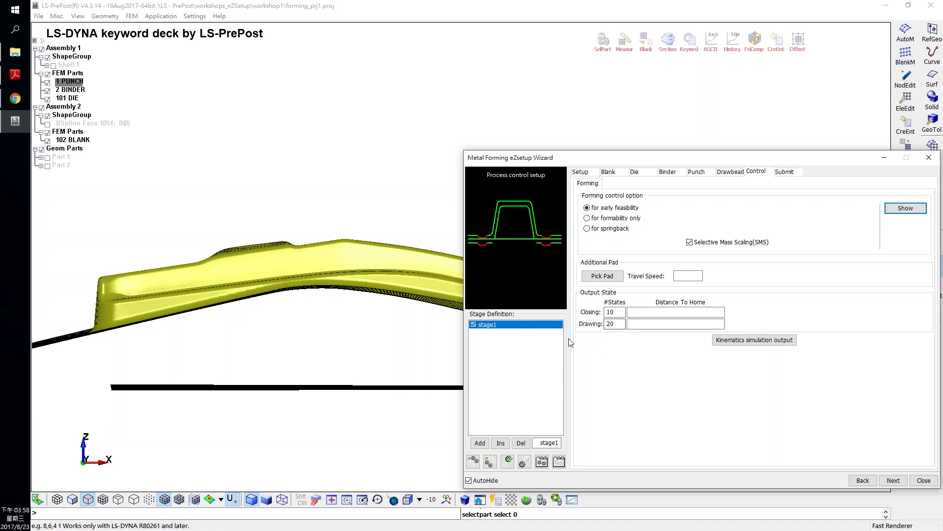
# - Set the number of drawing output states to 30 and check the format of the Distance To Home entries
pyautogui.doubleClick(610, 324)
pyautogui.write('30')
pyautogui.moveTo(695, 160); pyautogui.dragTo(582, 143)
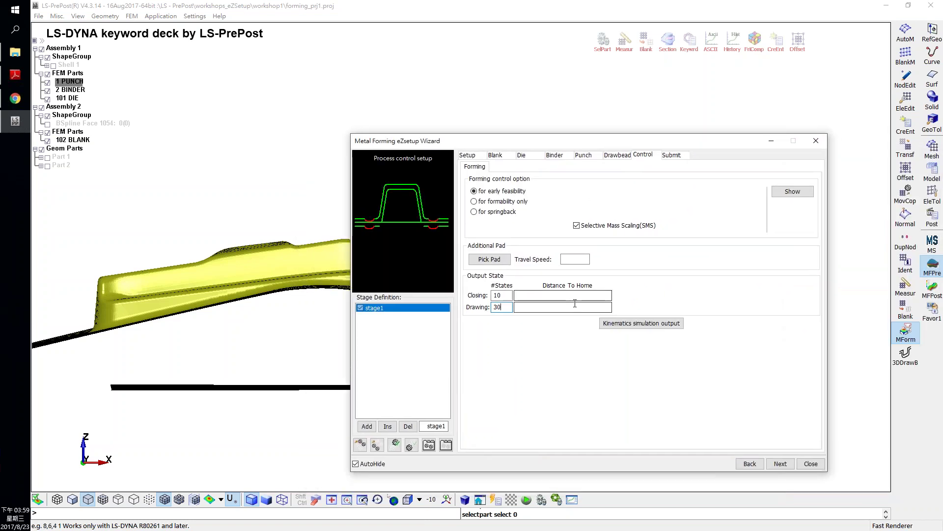
pyautogui.click(550, 295)
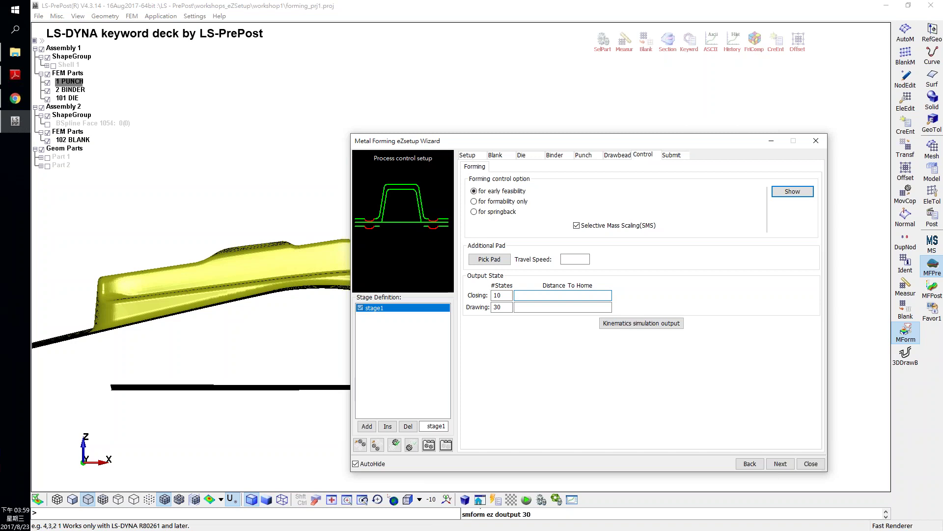
pyautogui.click(563, 307)
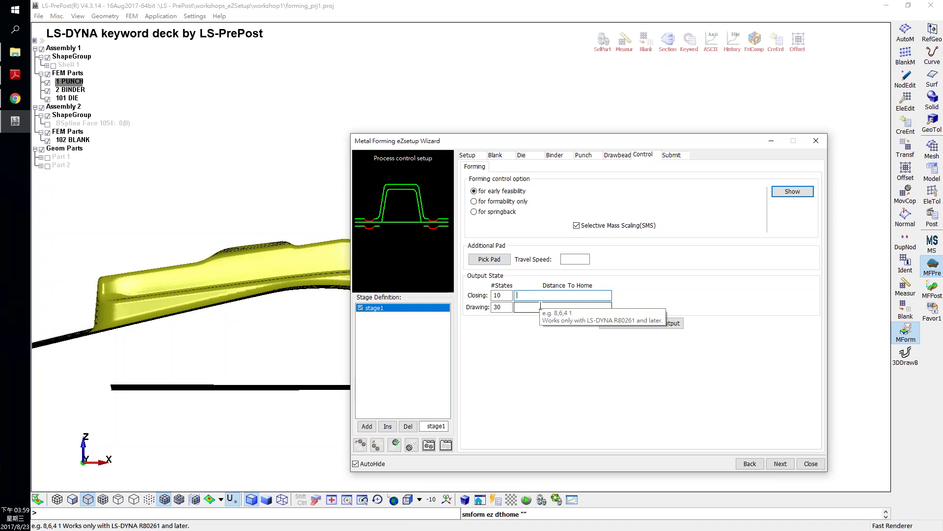
pyautogui.click(499, 295)
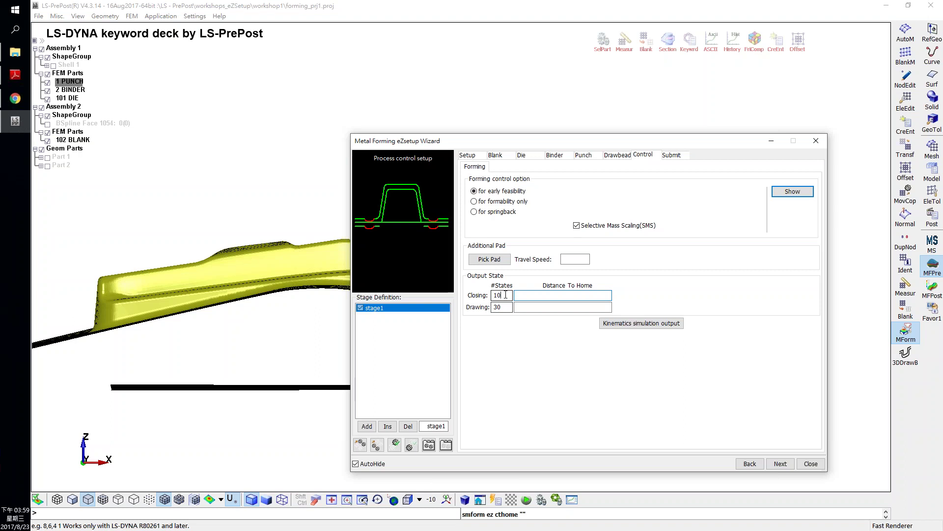
pyautogui.doubleClick(499, 306)
# - Go to the job submission settings and choose workshop1 inside workshops_eZSetup as the output file folder
pyautogui.click(780, 463)
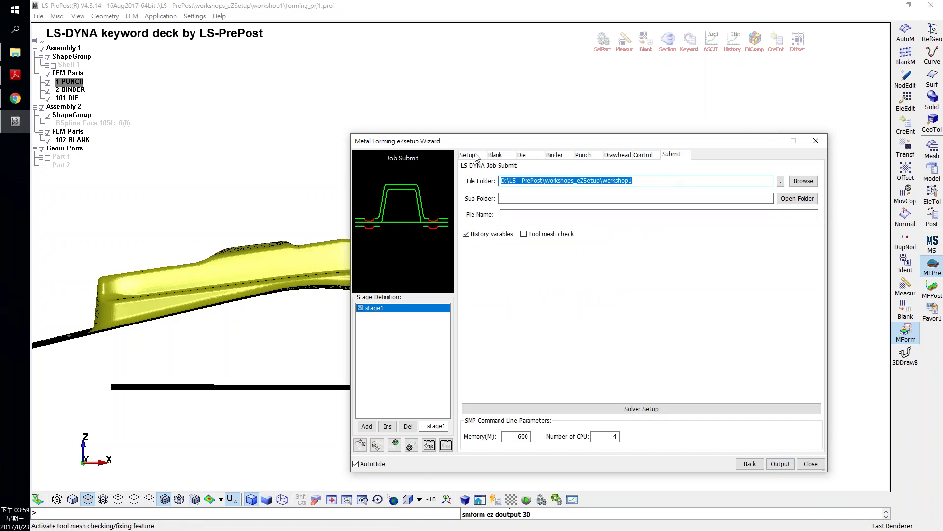
pyautogui.click(641, 155)
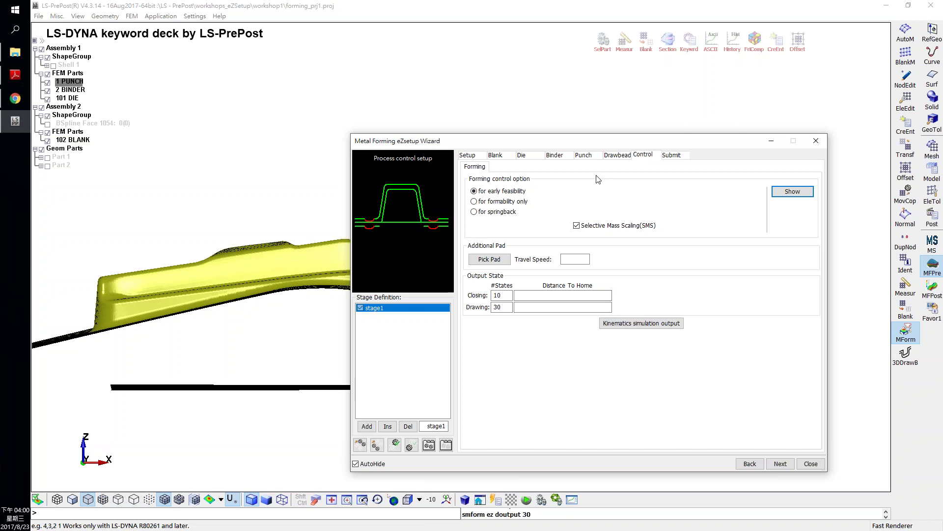
pyautogui.moveTo(610, 146); pyautogui.dragTo(636, 149)
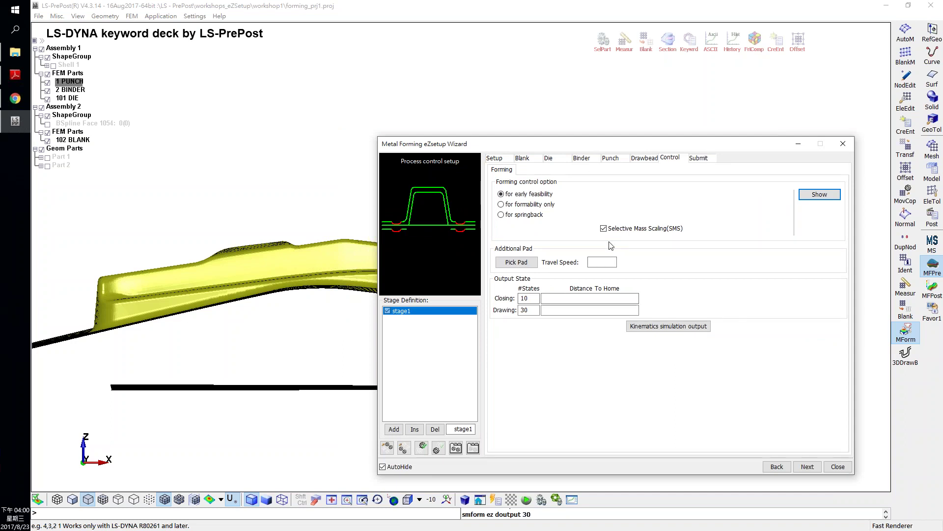
pyautogui.click(697, 157)
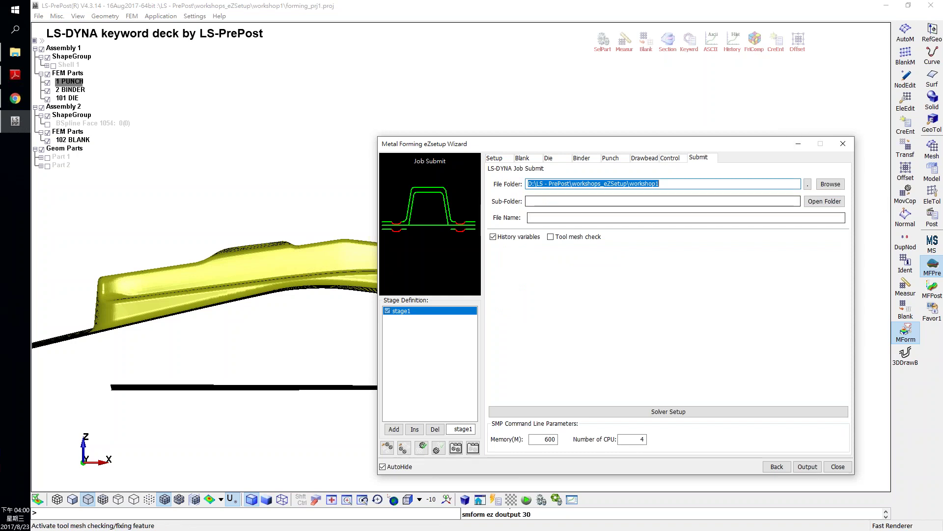
pyautogui.click(820, 184)
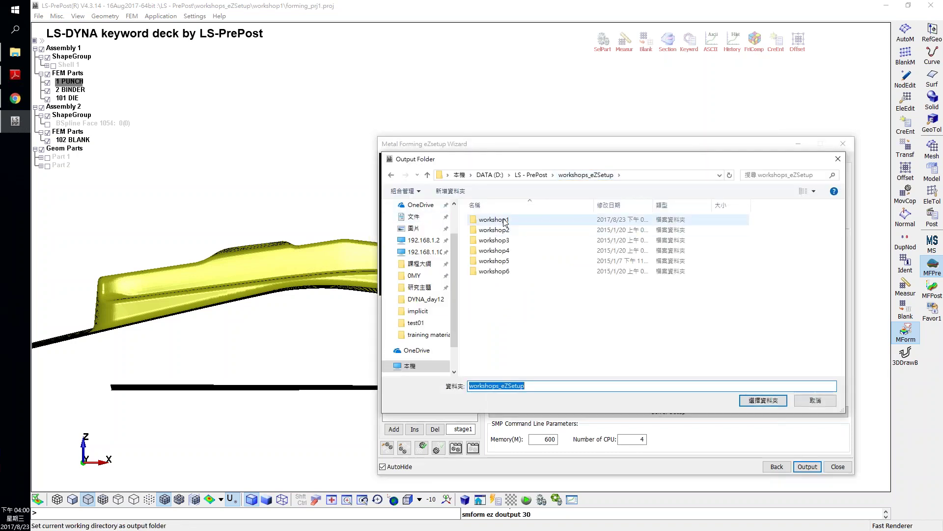
pyautogui.doubleClick(494, 220)
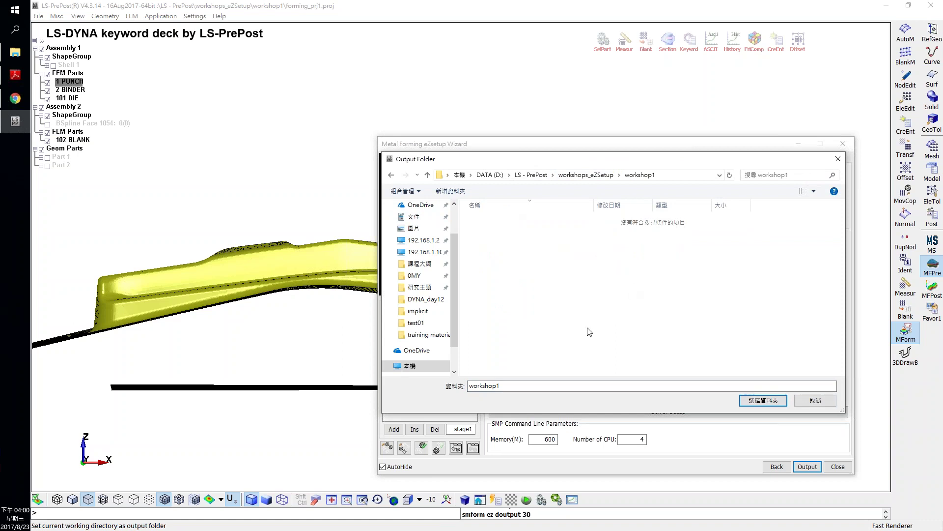
pyautogui.click(764, 402)
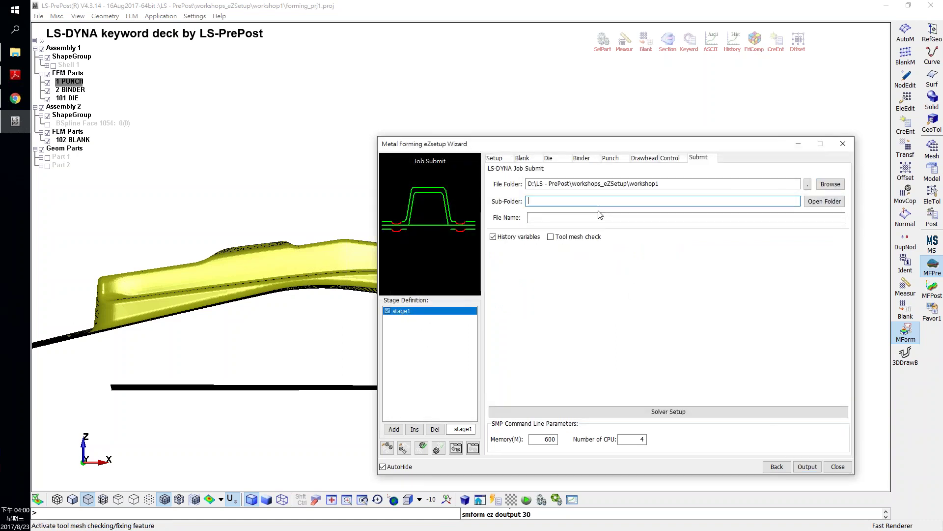
# - Enter practice01 as the job's sub-folder and leave the file name ready for entry
pyautogui.write('pr')
pyautogui.write('ac')
pyautogui.write('tice')
pyautogui.write('-1')
pyautogui.press('BackSpace')
pyautogui.press('BackSpace')
pyautogui.write('01')
pyautogui.click(576, 218)
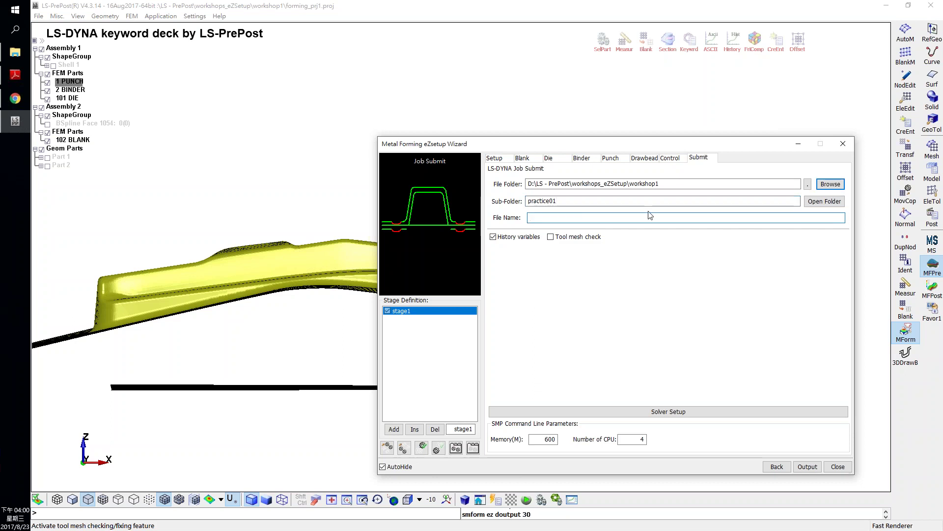
pyautogui.hotkey('shift', 'Tab')
pyautogui.press('Tab')
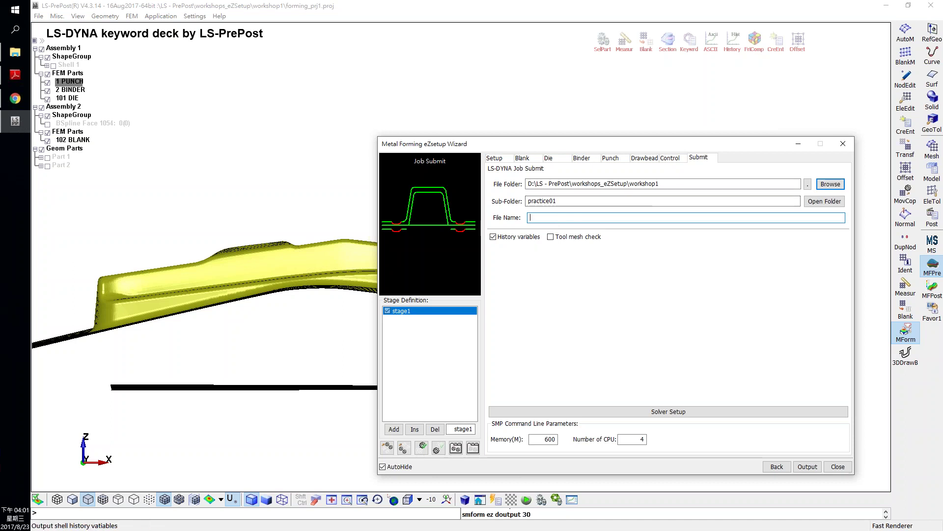
# - Look over the workshop1 folder's contents in File Explorer and return to the eZSetup wizard
pyautogui.click(15, 52)
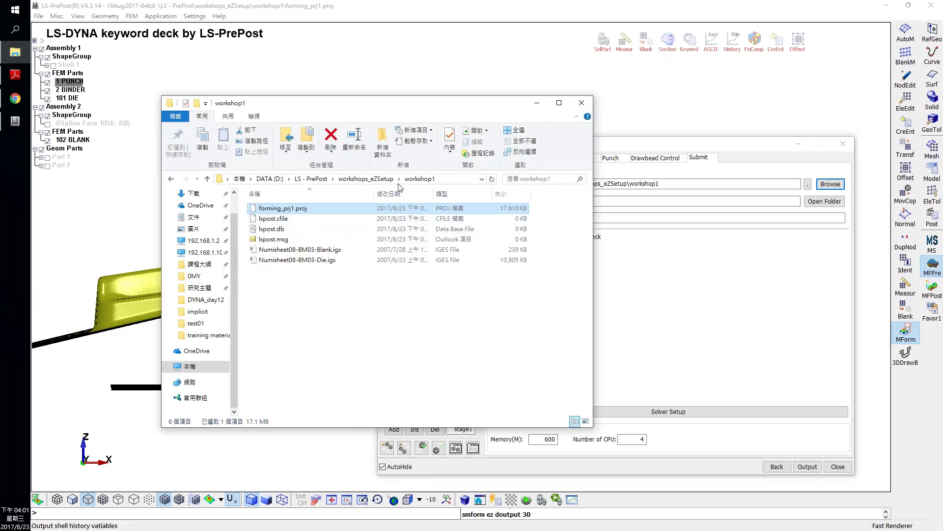
pyautogui.moveTo(388, 114); pyautogui.dragTo(325, 109)
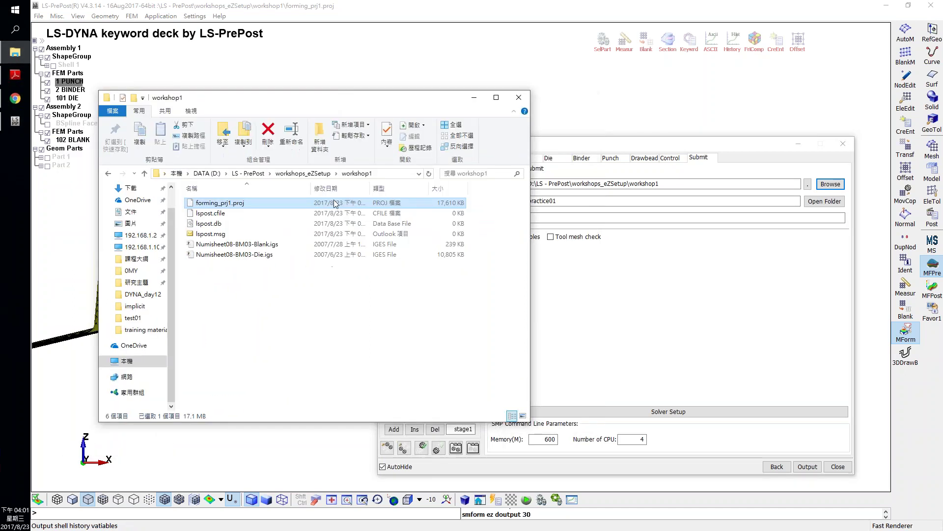
pyautogui.click(640, 282)
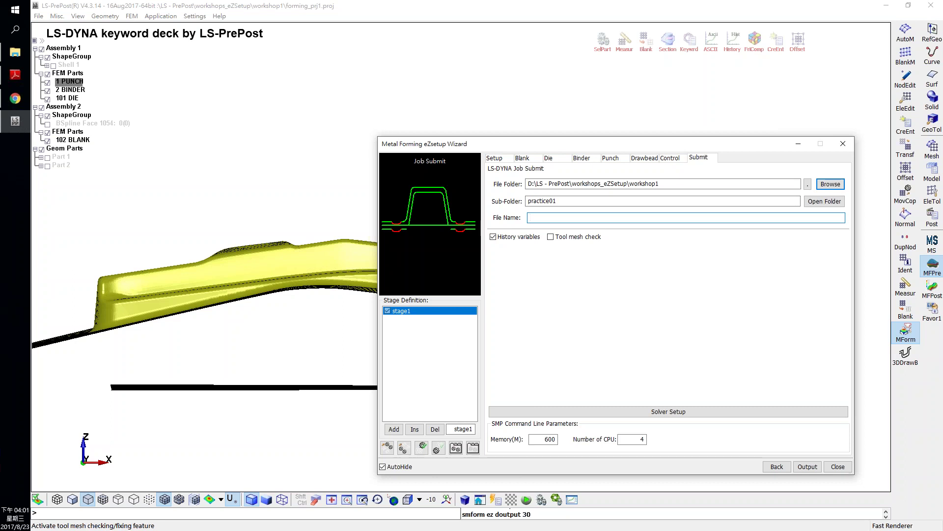
# - Enter forming as the job's file name and check the sub-folder and file name entries
pyautogui.write('forming')
pyautogui.click(542, 201)
pyautogui.moveTo(583, 201); pyautogui.dragTo(526, 201)
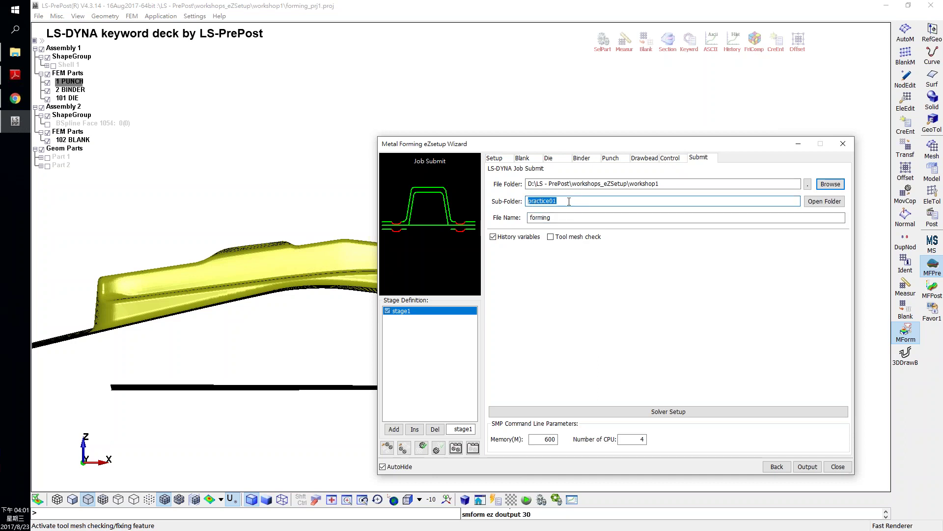
pyautogui.press('Tab')
pyautogui.click(561, 217)
pyautogui.doubleClick(562, 217)
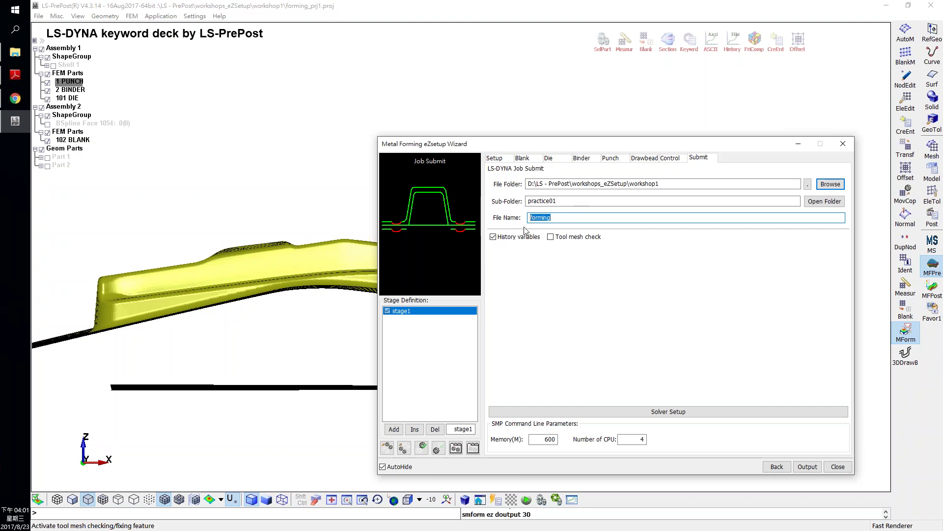
# - In the solver setup, choose ls-dyna_smp_s_R910_winx64_ifort131.exe from C:\LSDYNA\program as the SMP single-precision executable
pyautogui.click(656, 412)
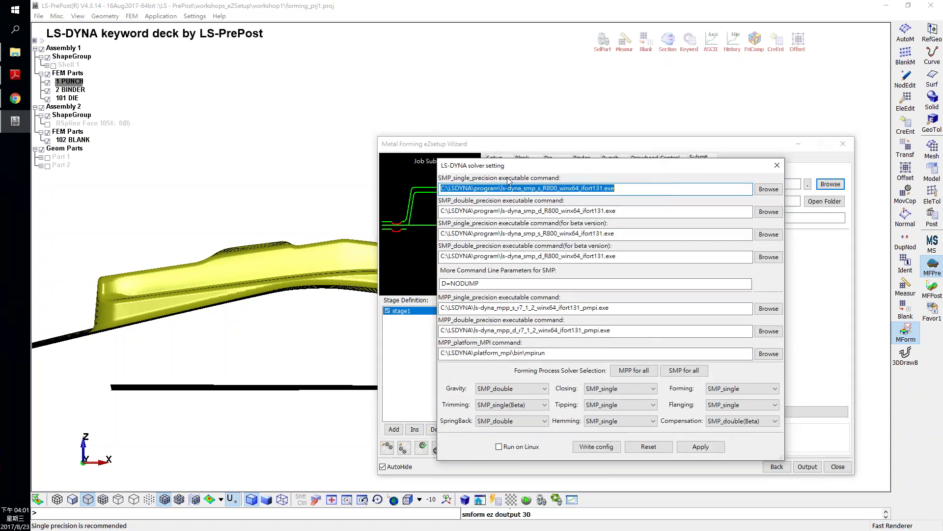
pyautogui.moveTo(656, 163); pyautogui.dragTo(342, 112)
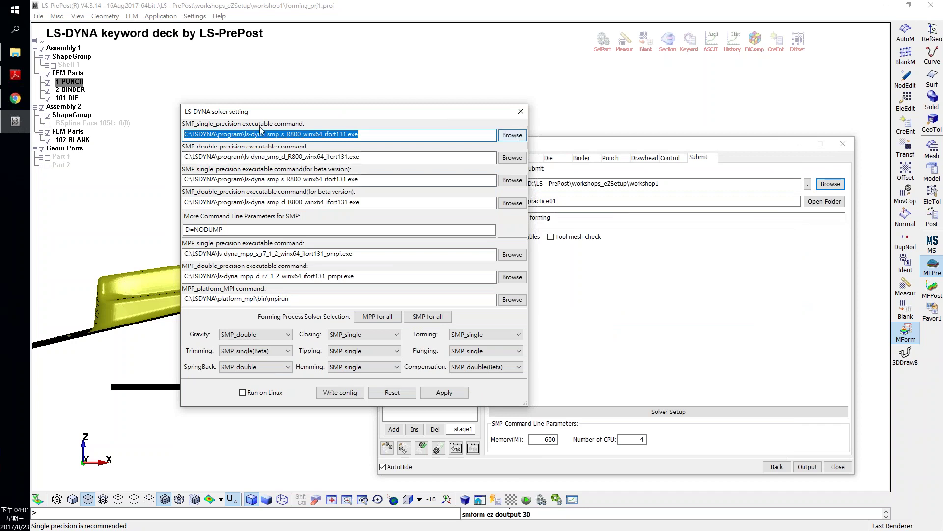
pyautogui.click(514, 137)
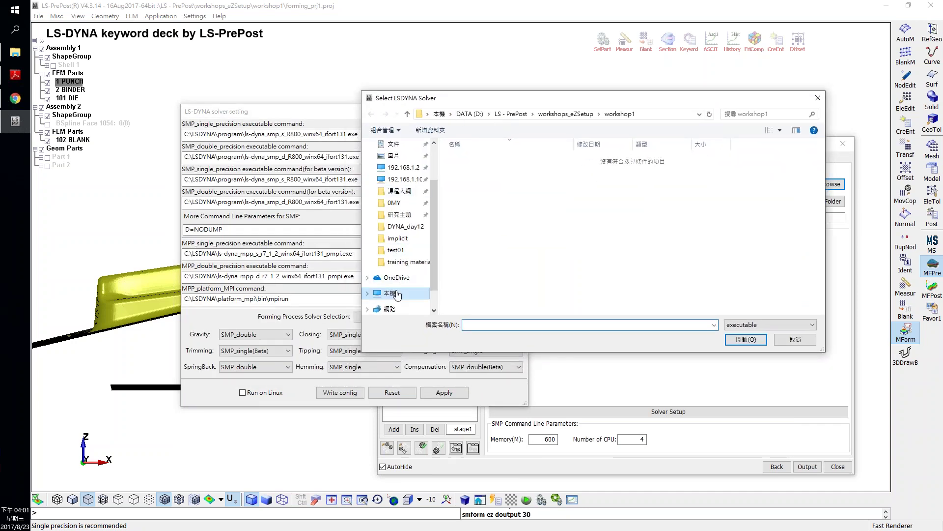
pyautogui.click(391, 296)
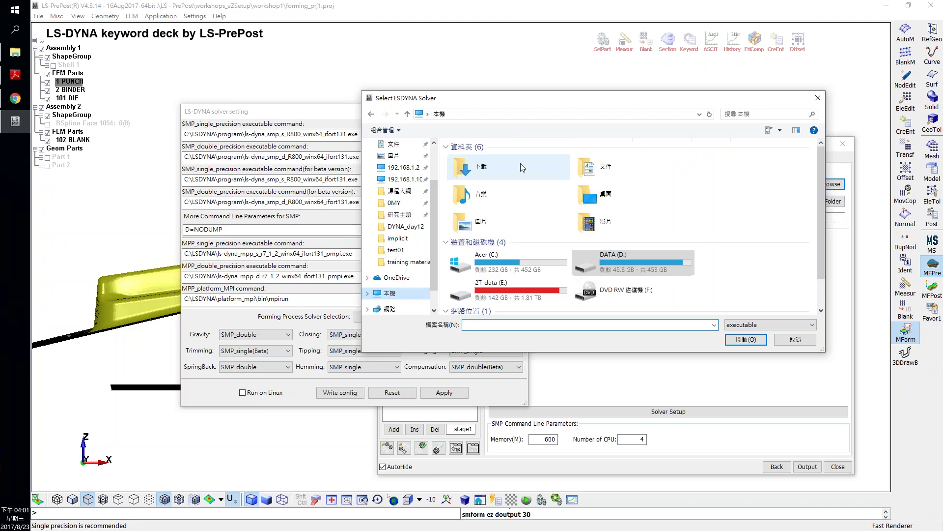
pyautogui.doubleClick(514, 274)
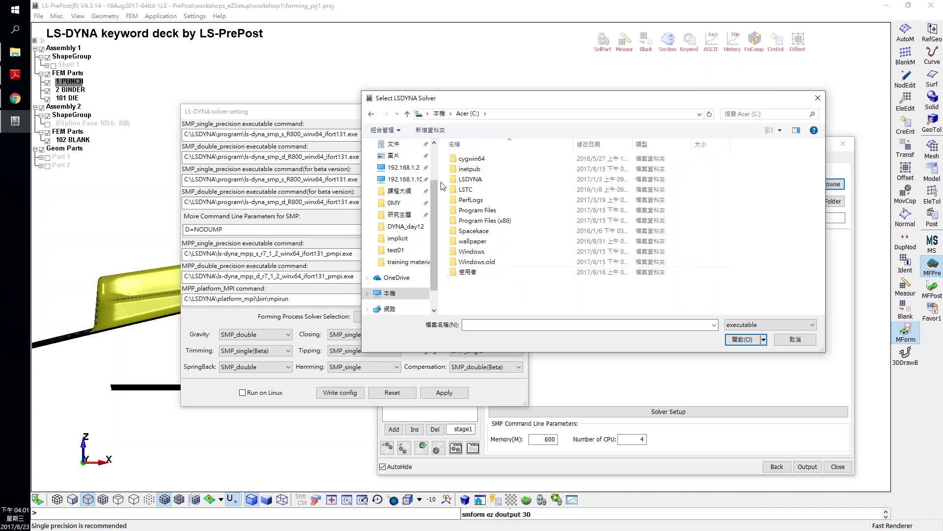
pyautogui.doubleClick(465, 180)
pyautogui.doubleClick(471, 170)
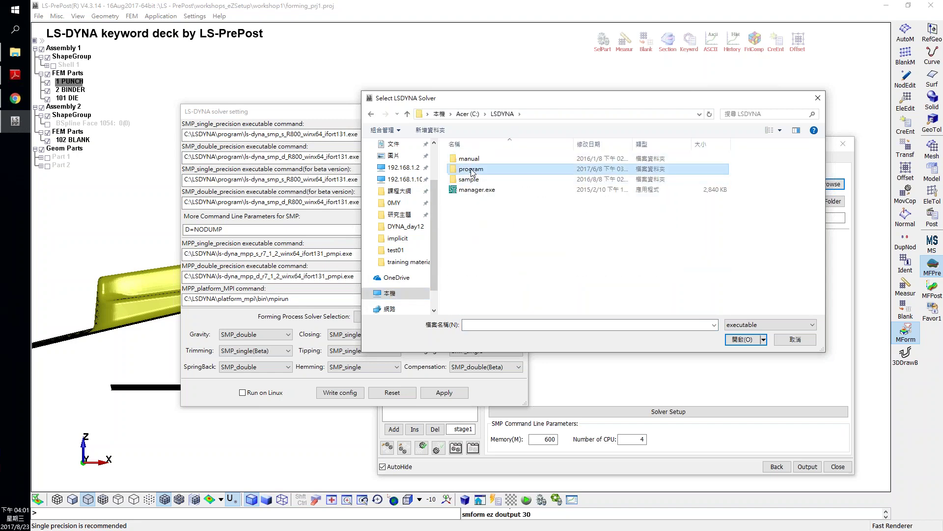
pyautogui.scroll(-4, 549, 229)
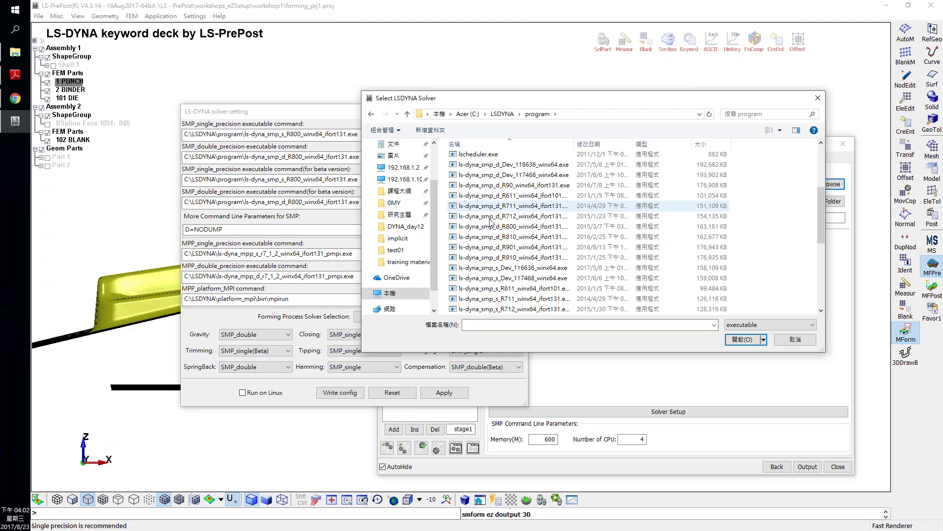
pyautogui.scroll(-2, 505, 271)
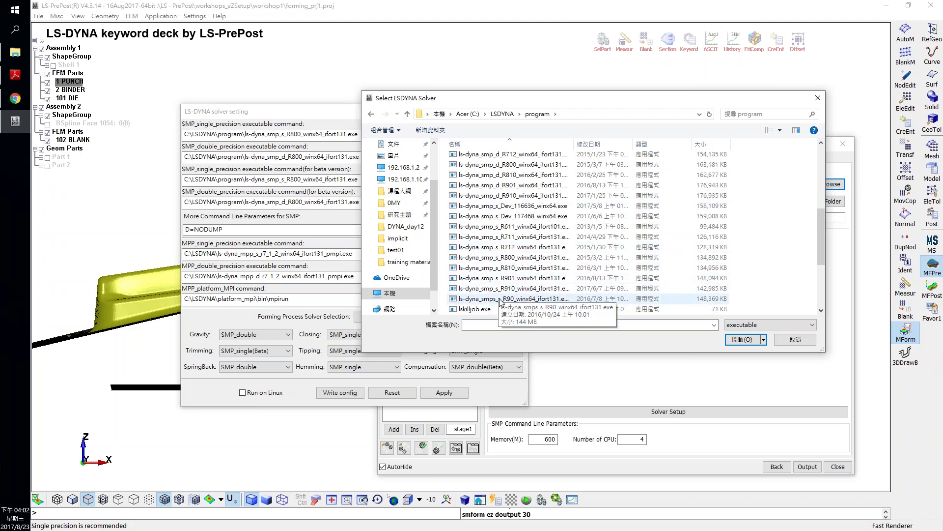
pyautogui.click(506, 288)
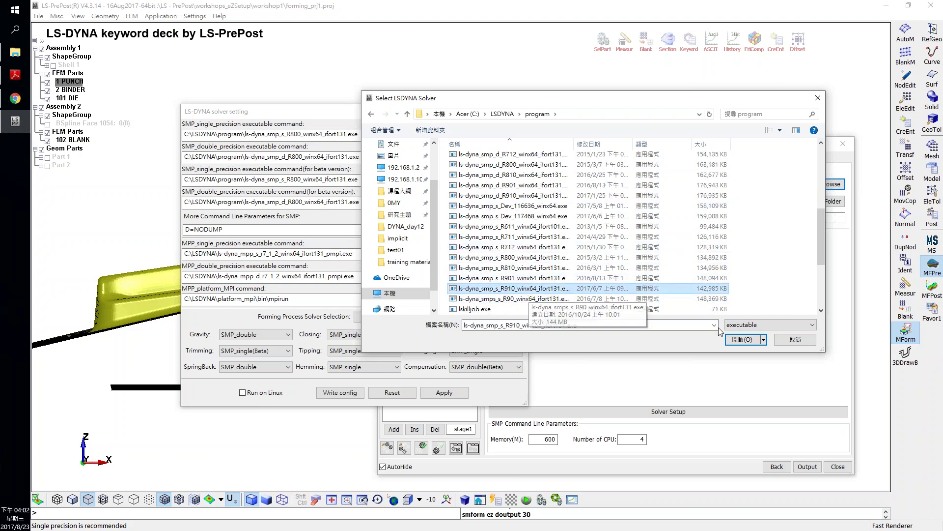
pyautogui.click(742, 339)
# - Change the SMP double-precision executable's version to R910, check both SMP paths and apply the solver settings
pyautogui.click(297, 158)
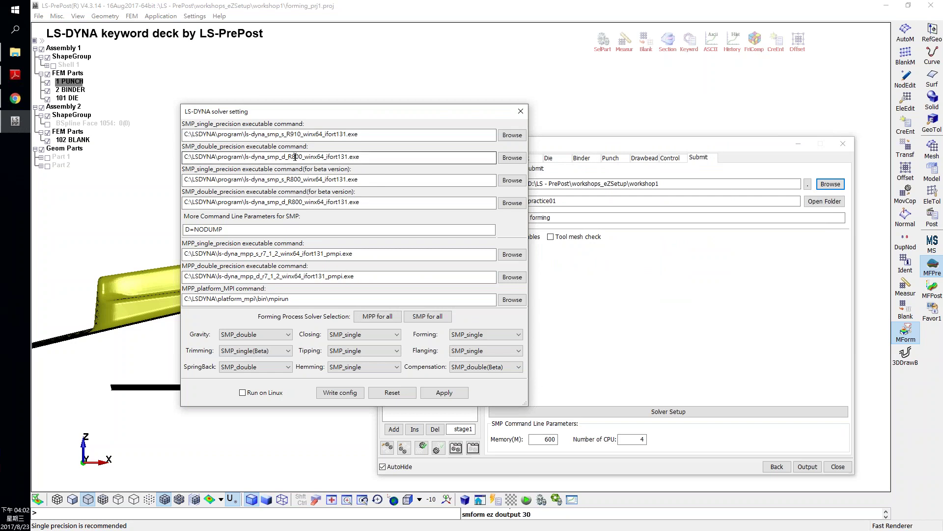
pyautogui.moveTo(292, 157); pyautogui.dragTo(300, 157)
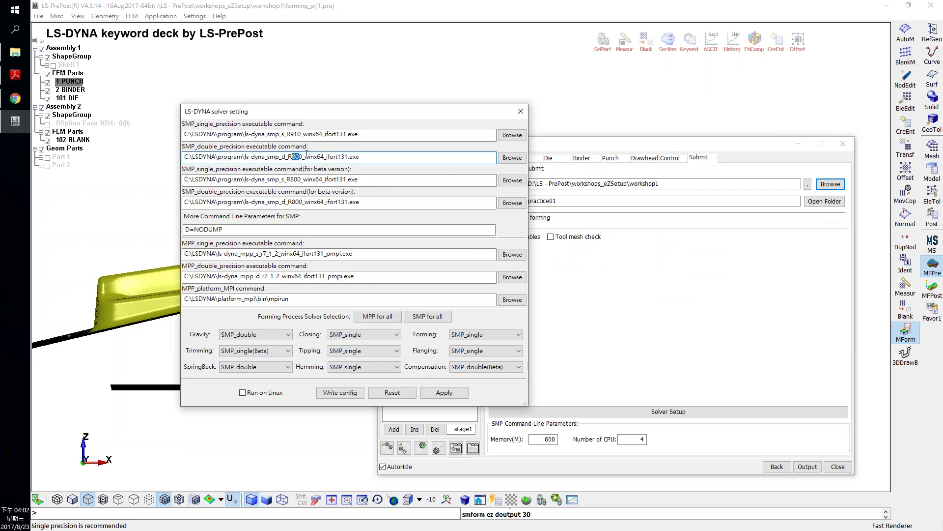
pyautogui.write('91')
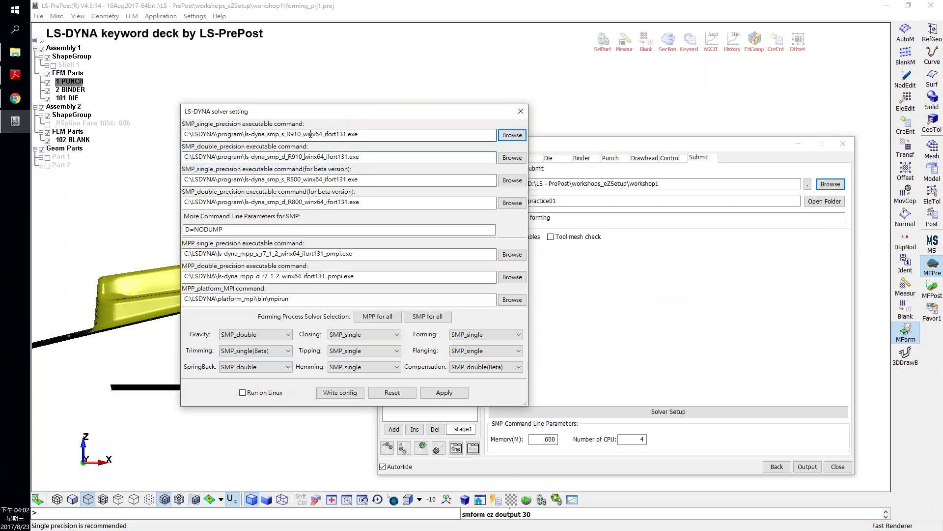
pyautogui.moveTo(360, 134); pyautogui.dragTo(177, 135)
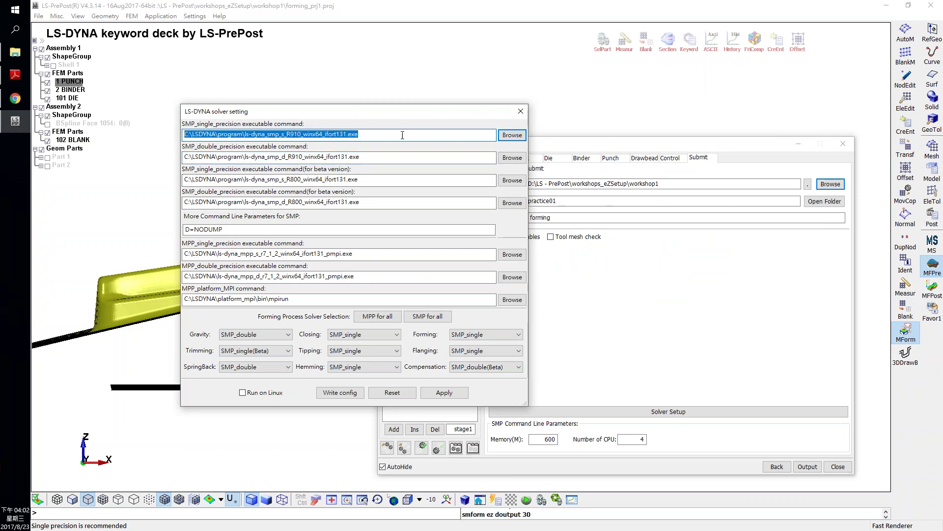
pyautogui.tripleClick(243, 136)
pyautogui.click(370, 162)
pyautogui.click(415, 131)
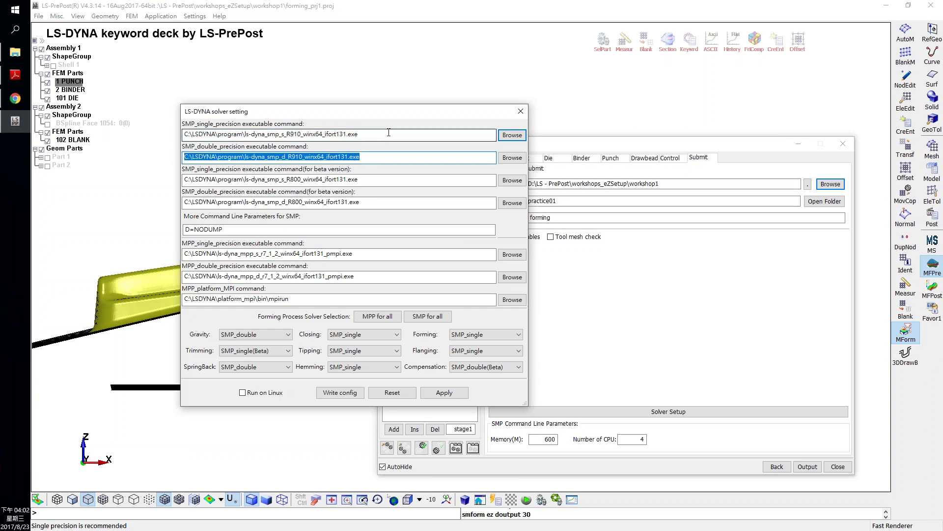
pyautogui.press('Tab')
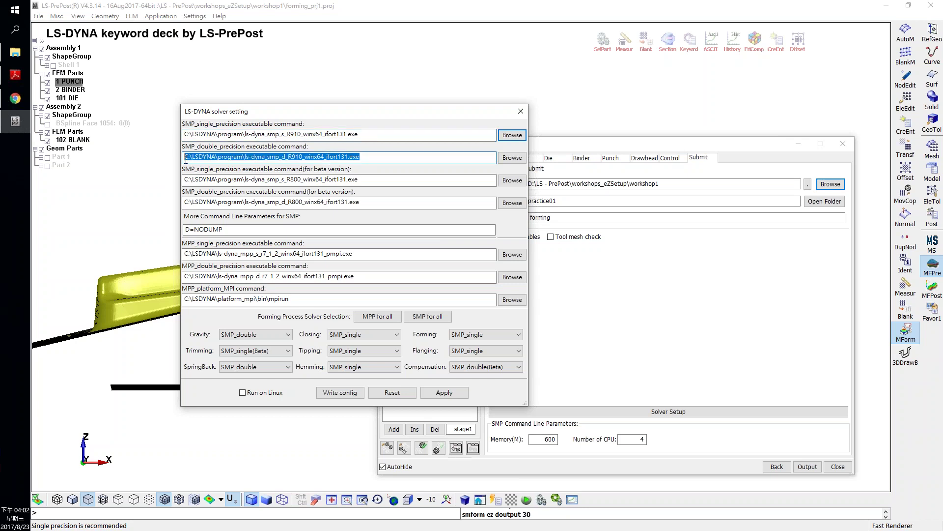
pyautogui.moveTo(361, 157); pyautogui.dragTo(170, 167)
pyautogui.click(451, 391)
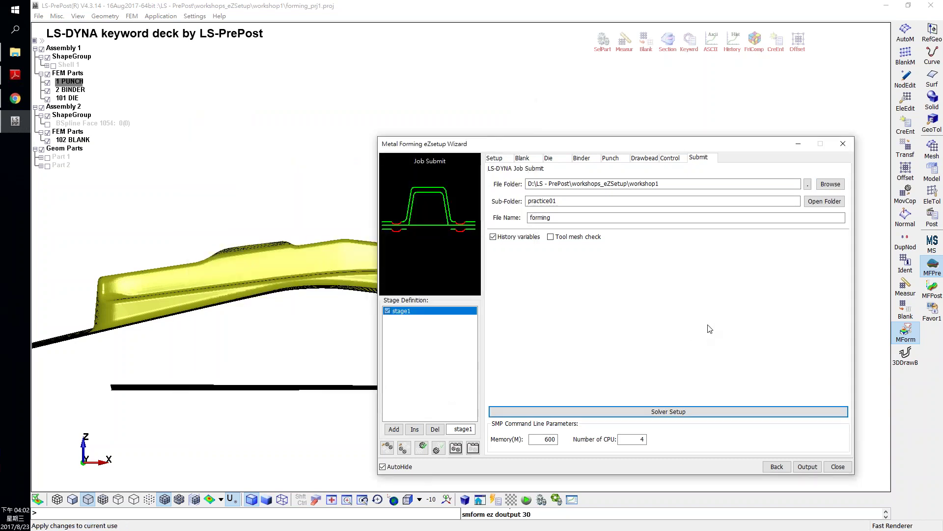
# - Check the memory and CPU count, keeping 600 and 4, and output the LS-DYNA job
pyautogui.press('Tab')
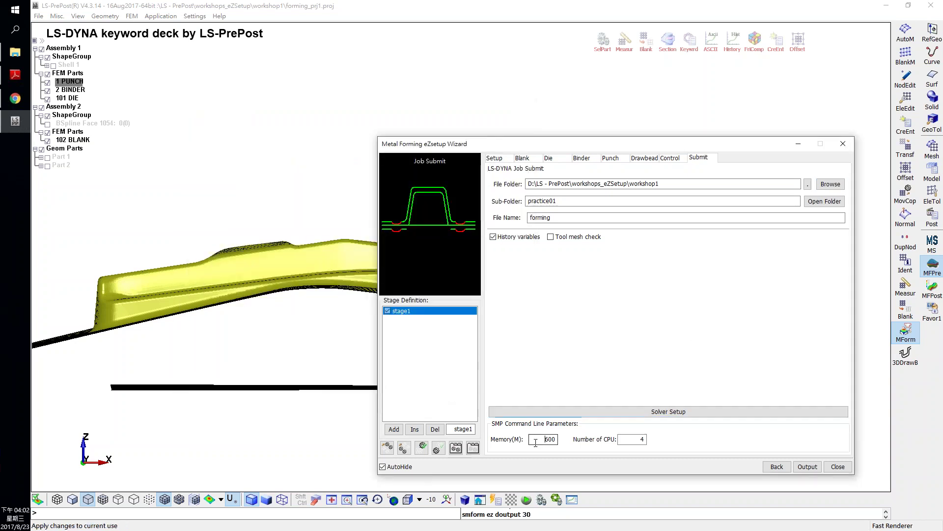
pyautogui.press('Tab')
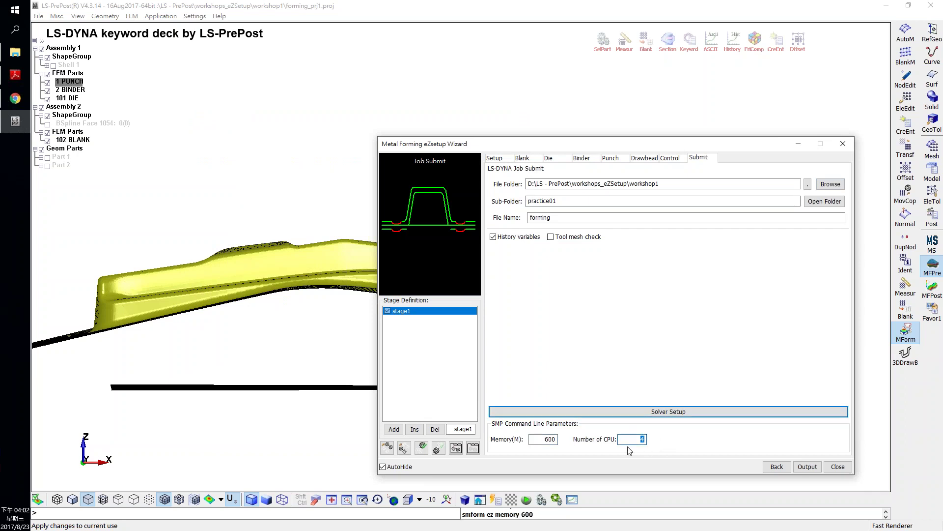
pyautogui.hotkey('shift', 'Tab')
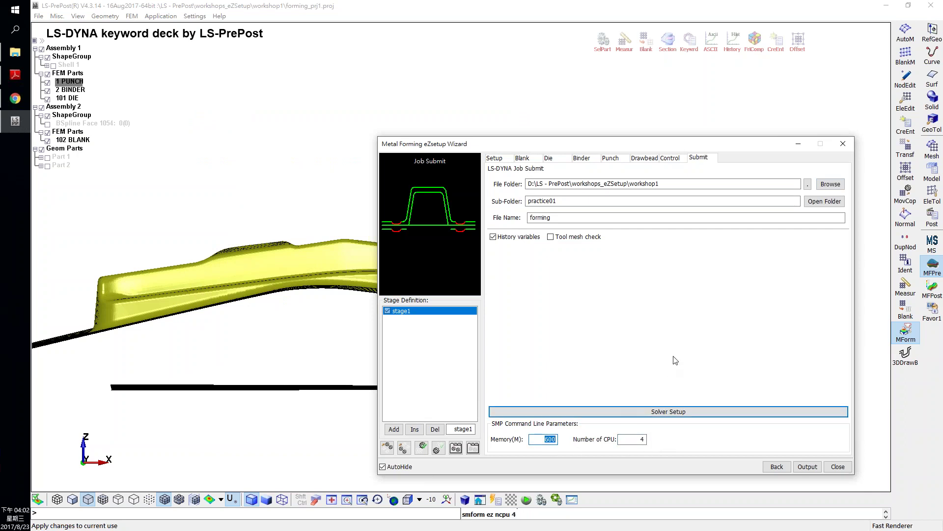
pyautogui.click(812, 467)
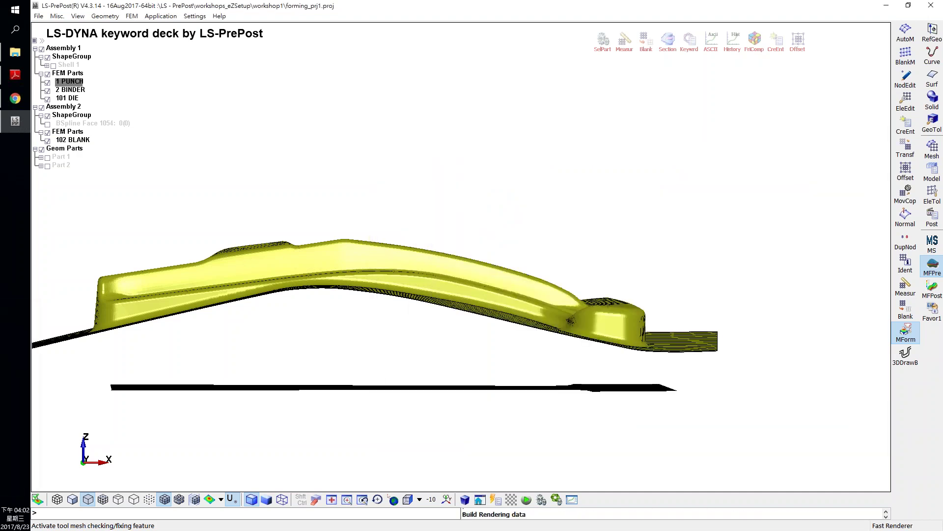